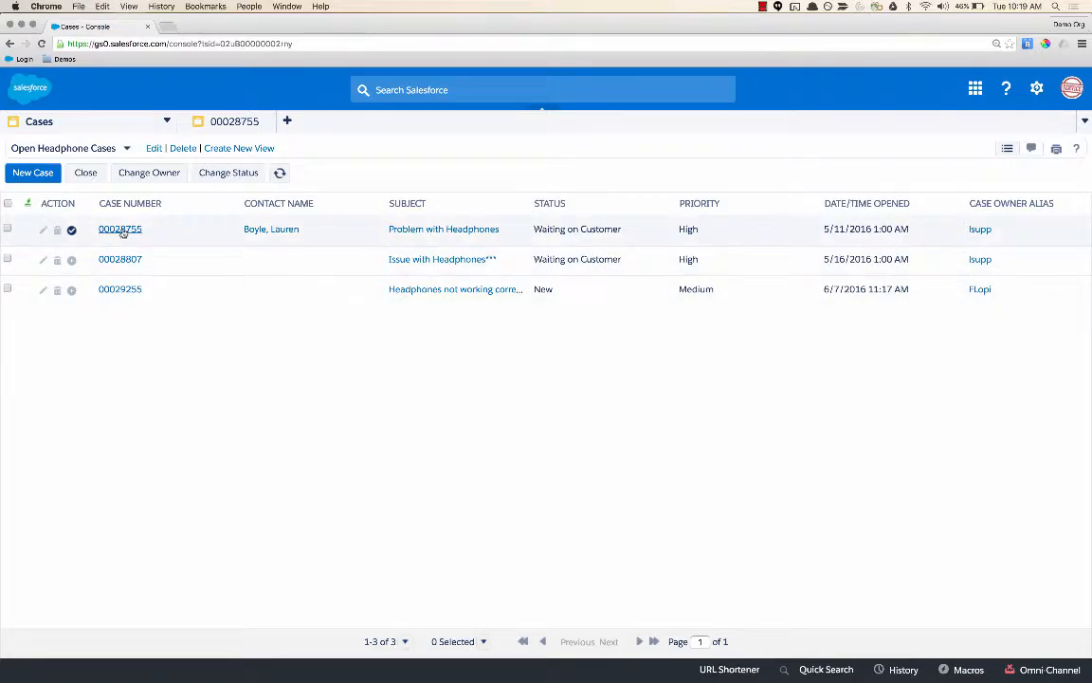
- Open the first "Problem with Headphones" case from the Open Headphone Cases list and look over its contact and case summaries
mouse_move(122, 232)
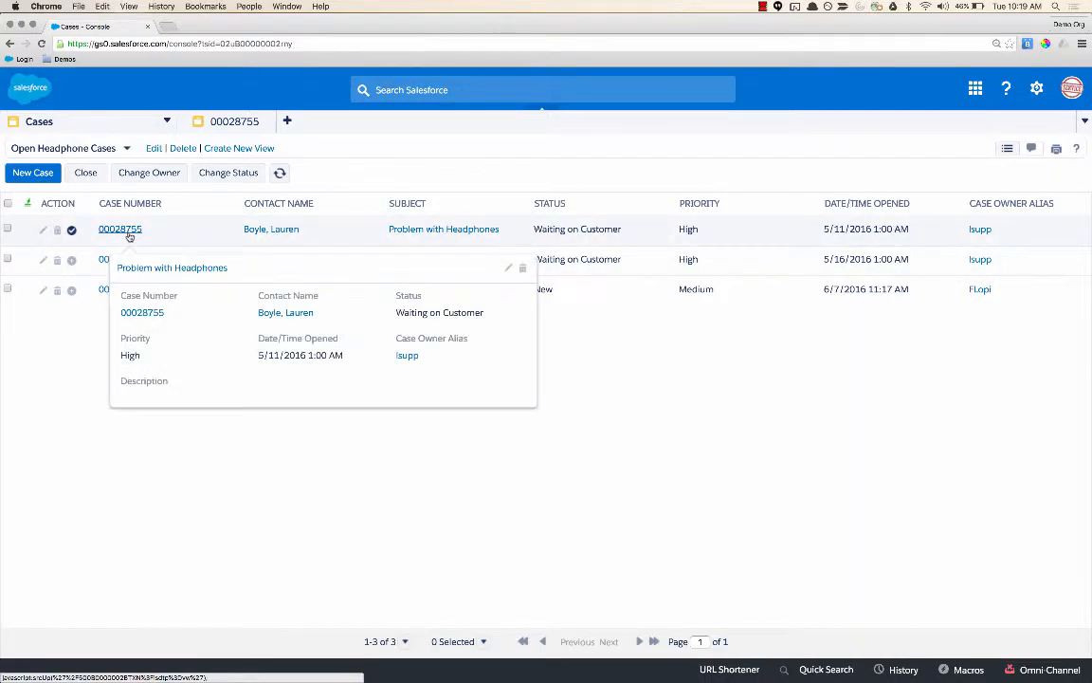
left_click(127, 231)
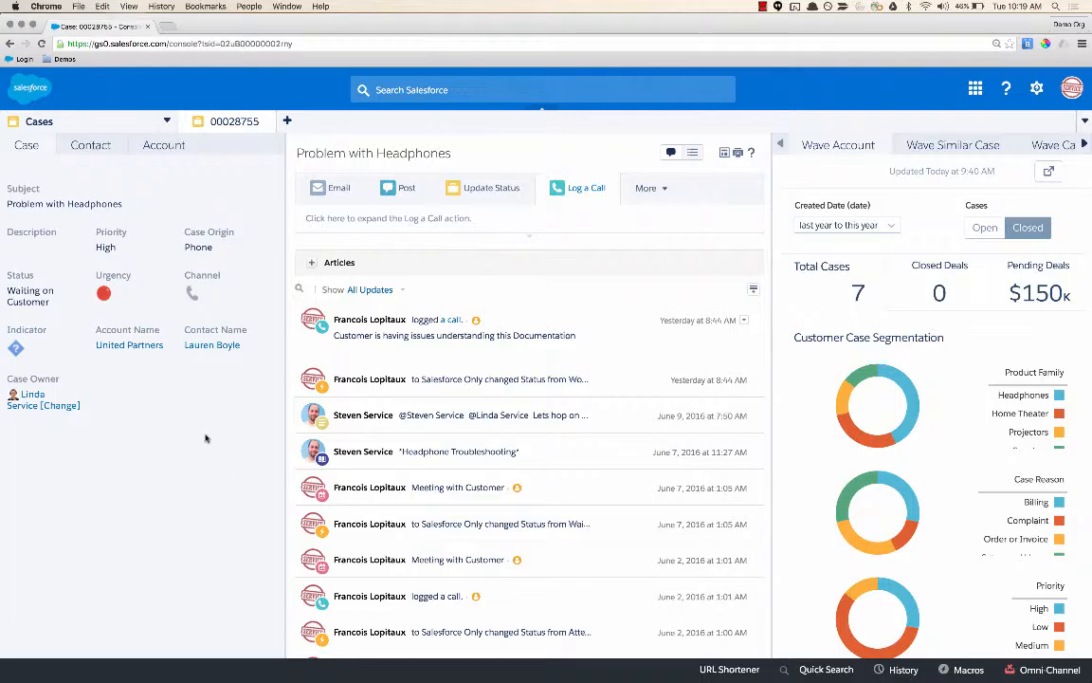
left_click(90, 145)
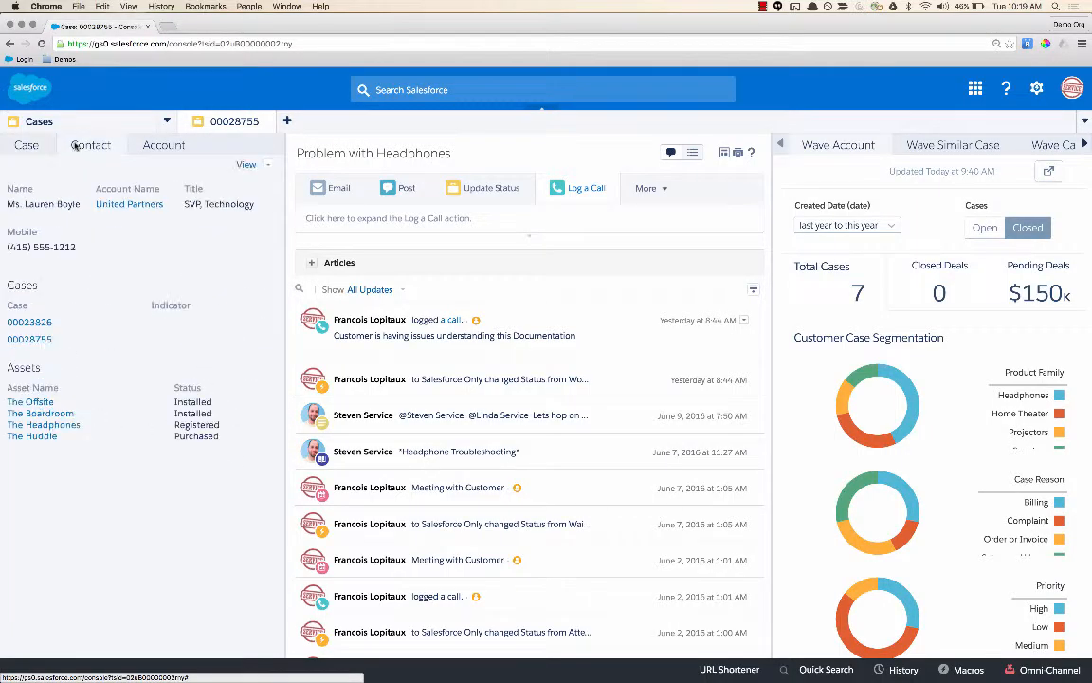
left_click(142, 143)
left_click(27, 150)
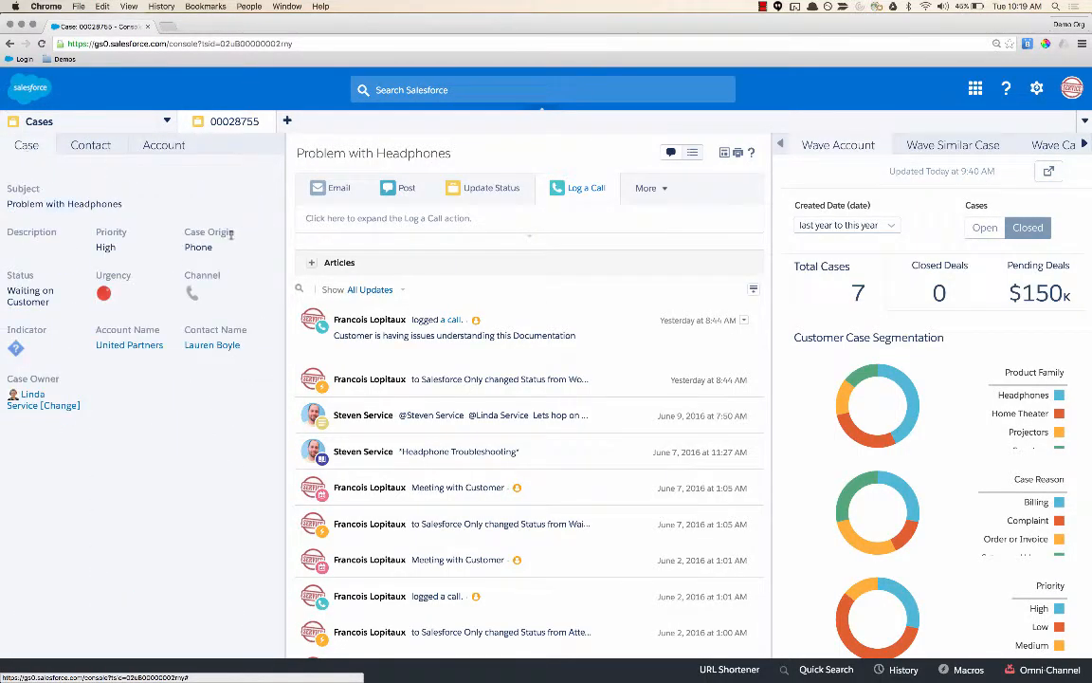
scroll(415, 413, "down", 2)
scroll(416, 413, "up", 3)
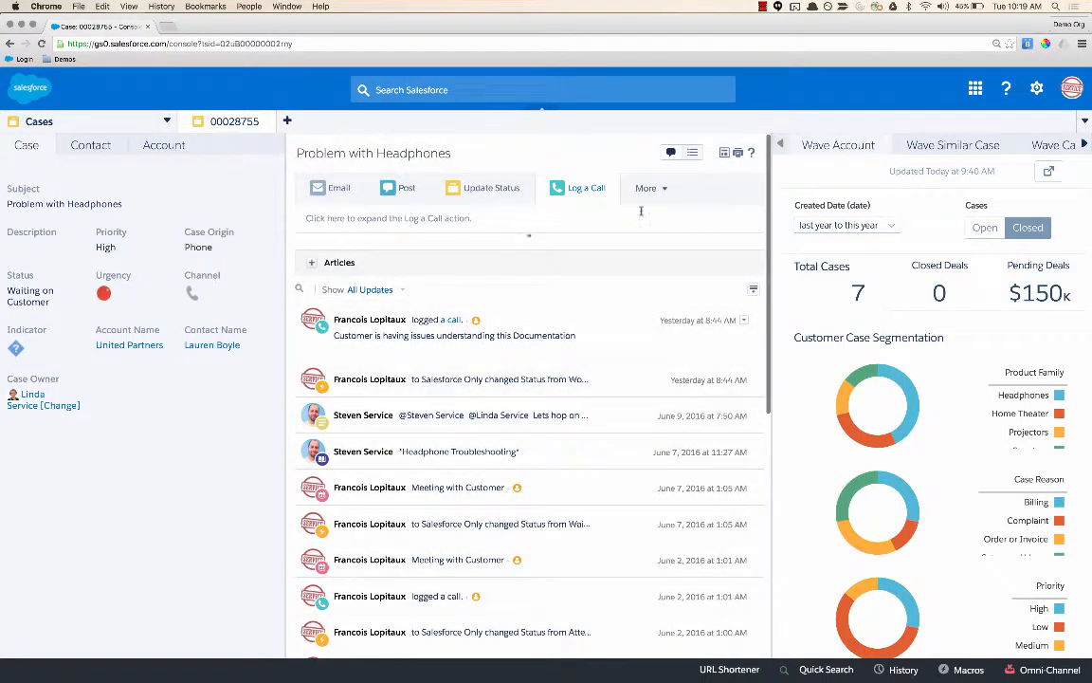
- Show the full case details and examine the Wave Account dashboard from case segmentation through CSAT to the agents who helped this customer
left_click(693, 152)
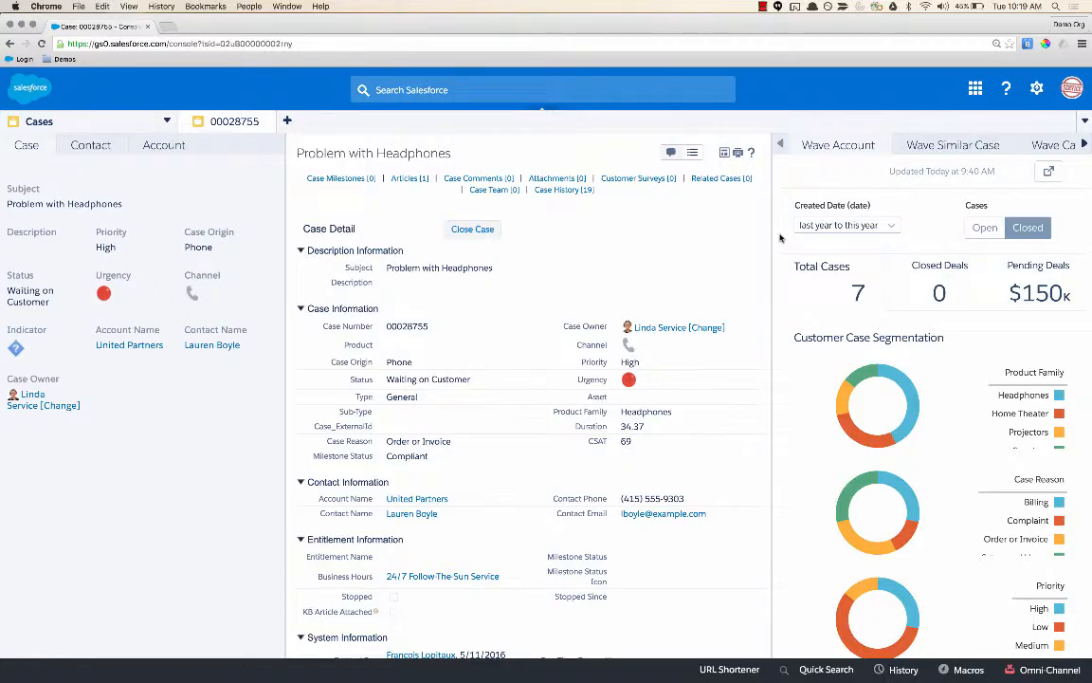
scroll(781, 238, "down", 2)
scroll(780, 238, "up", 2)
scroll(995, 322, "down", 1)
scroll(995, 327, "down", 2)
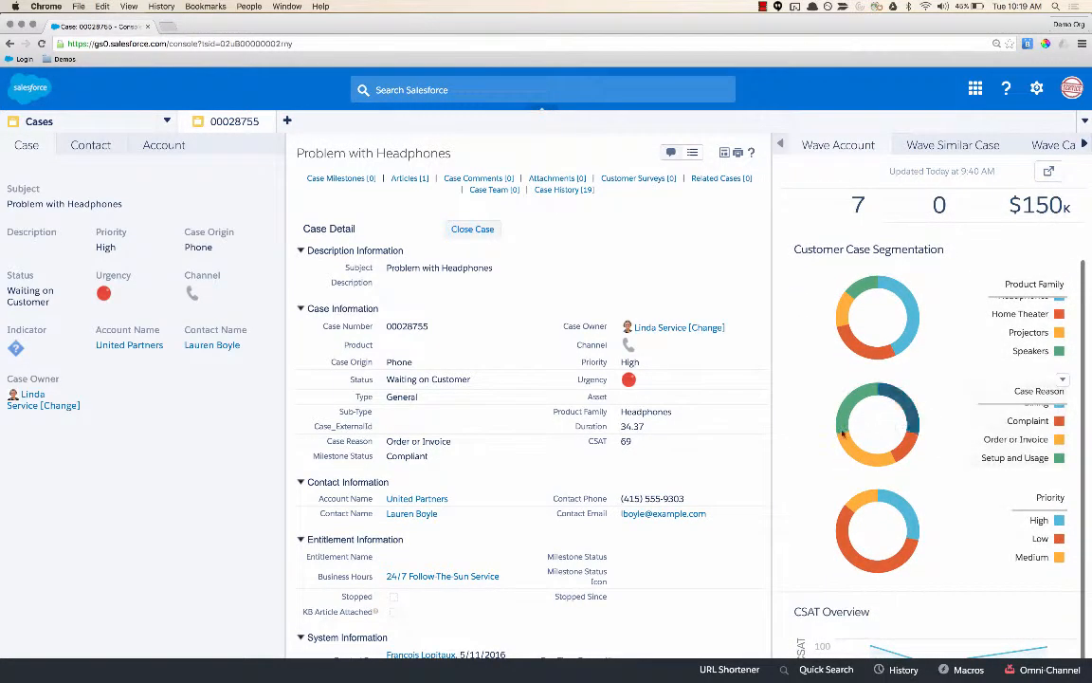
scroll(800, 464, "down", 2)
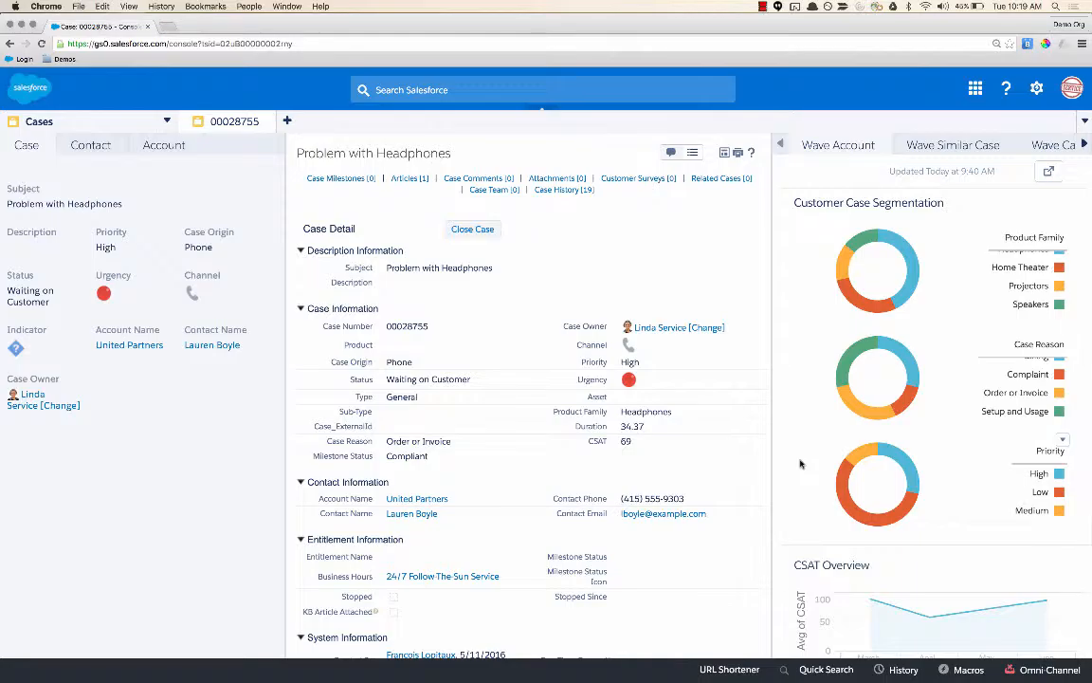
scroll(801, 463, "down", 4)
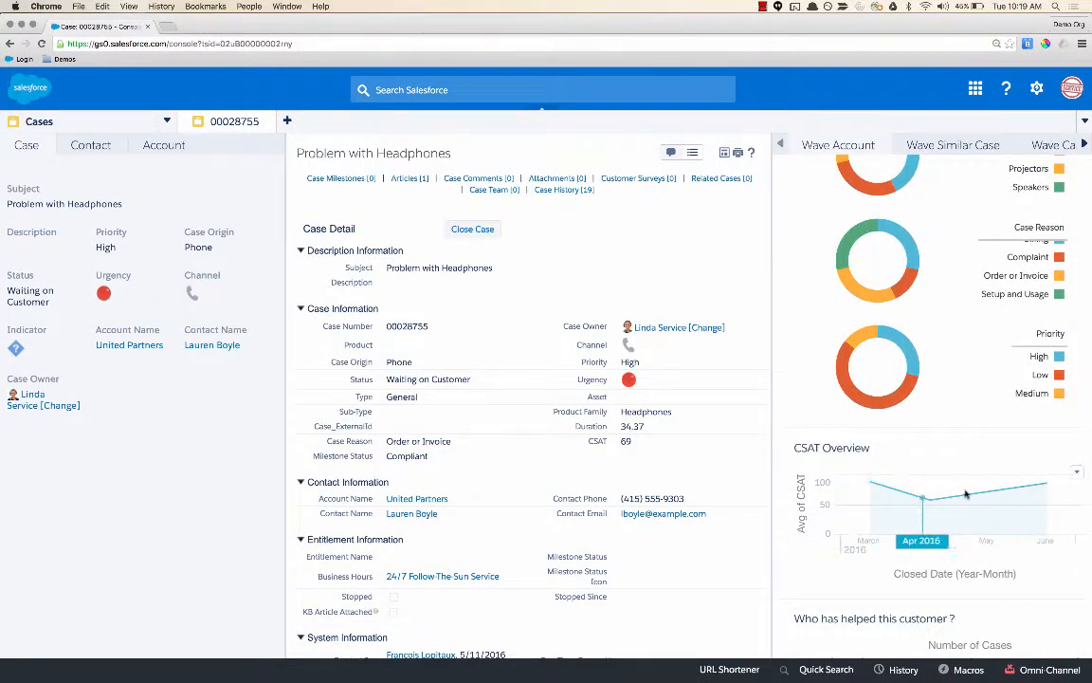
scroll(796, 493, "down", 4)
scroll(793, 533, "down", 1)
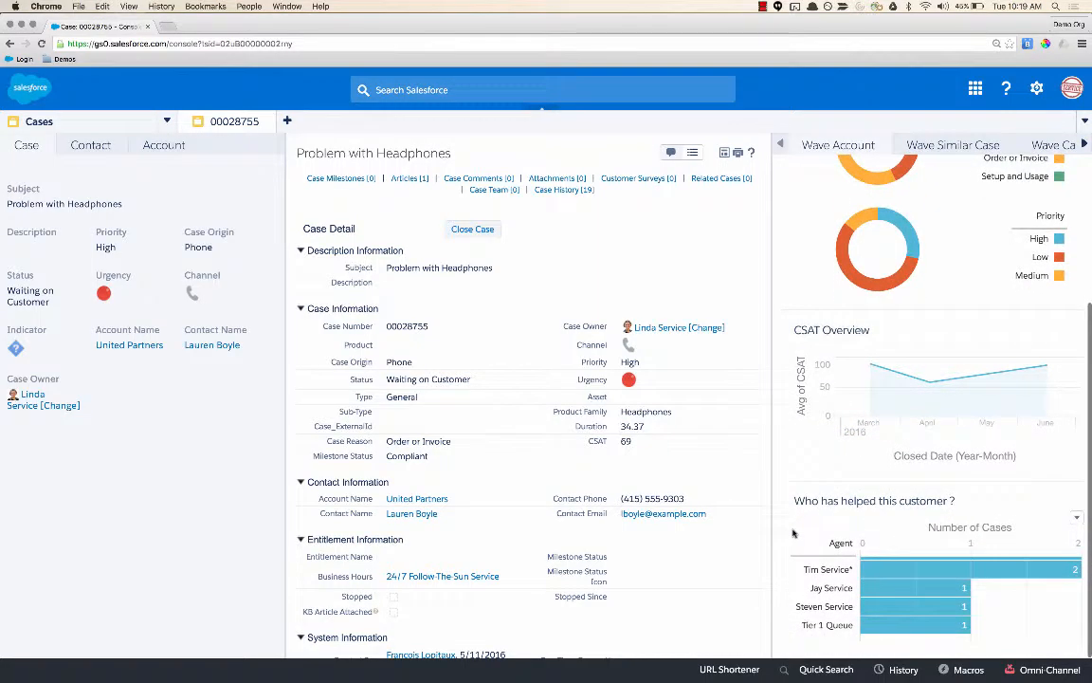
scroll(794, 533, "up", 10)
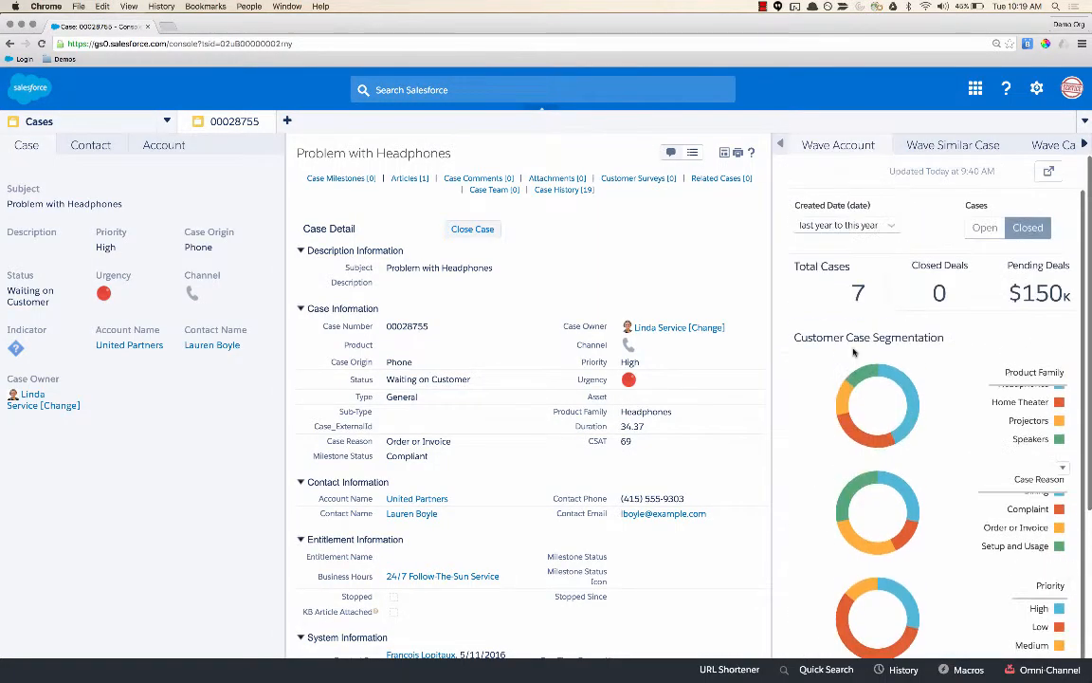
- Examine the Wave Similar Case dashboard's closed-case and duration trends and check the actions offered for the first case in Case Details
left_click(939, 144)
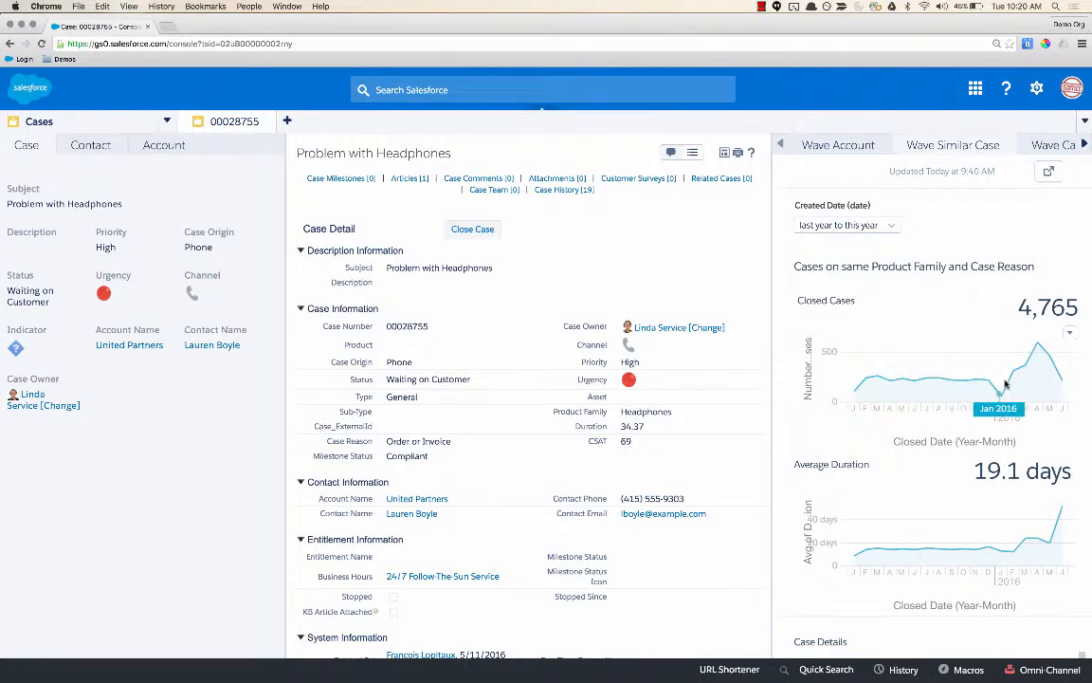
scroll(943, 366, "down", 2)
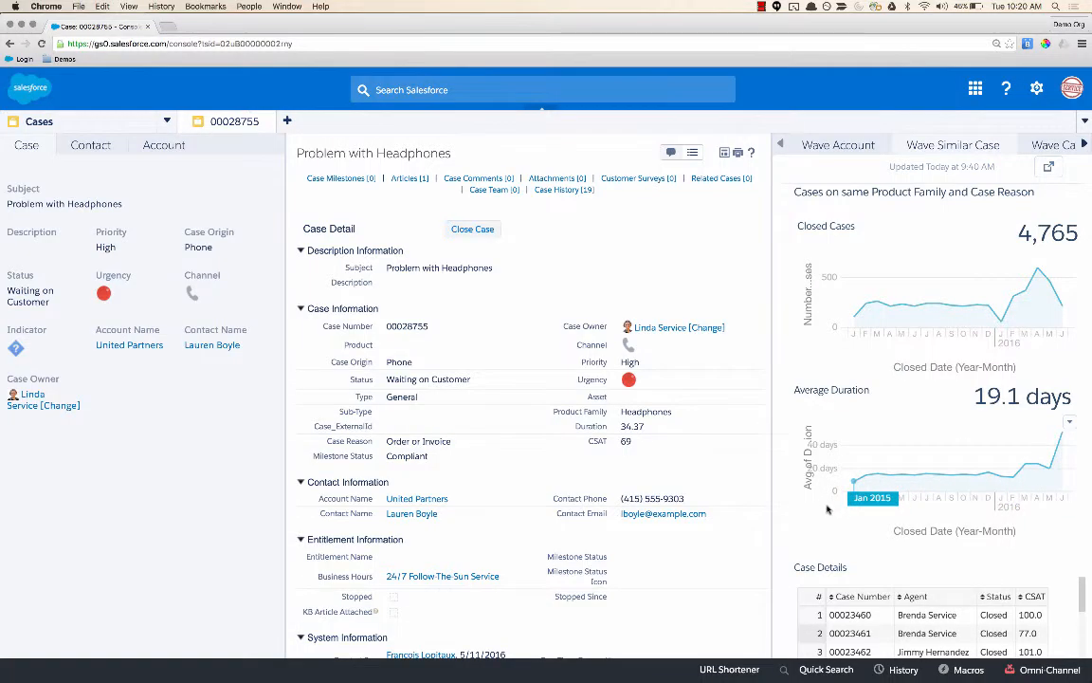
scroll(857, 462, "down", 2)
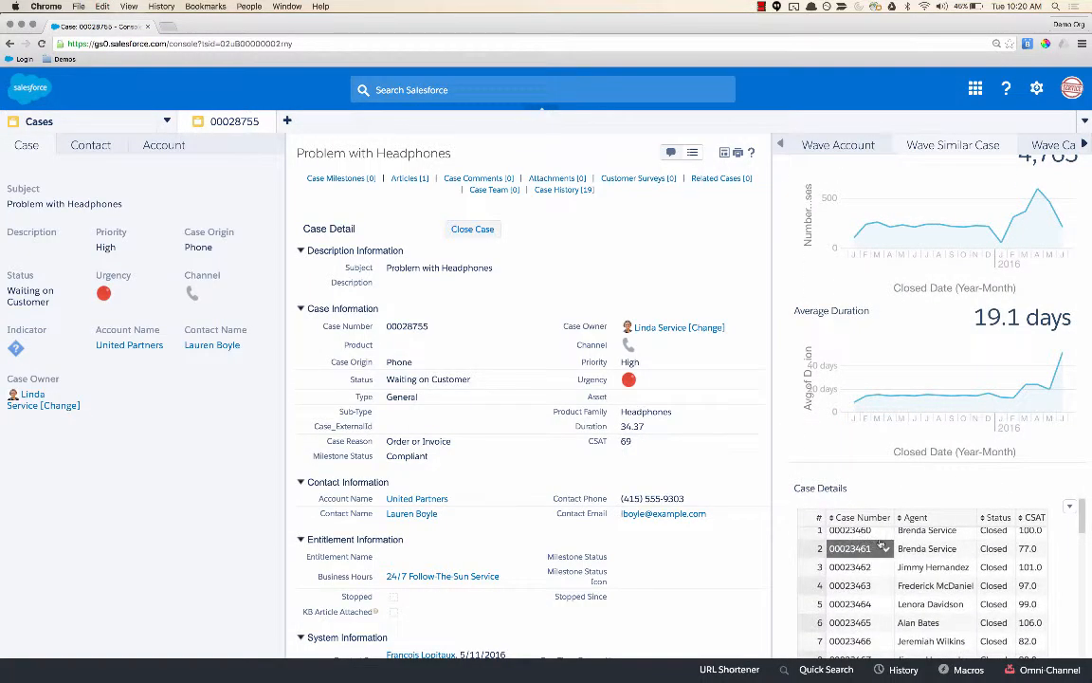
scroll(806, 517, "up", 1)
mouse_move(886, 536)
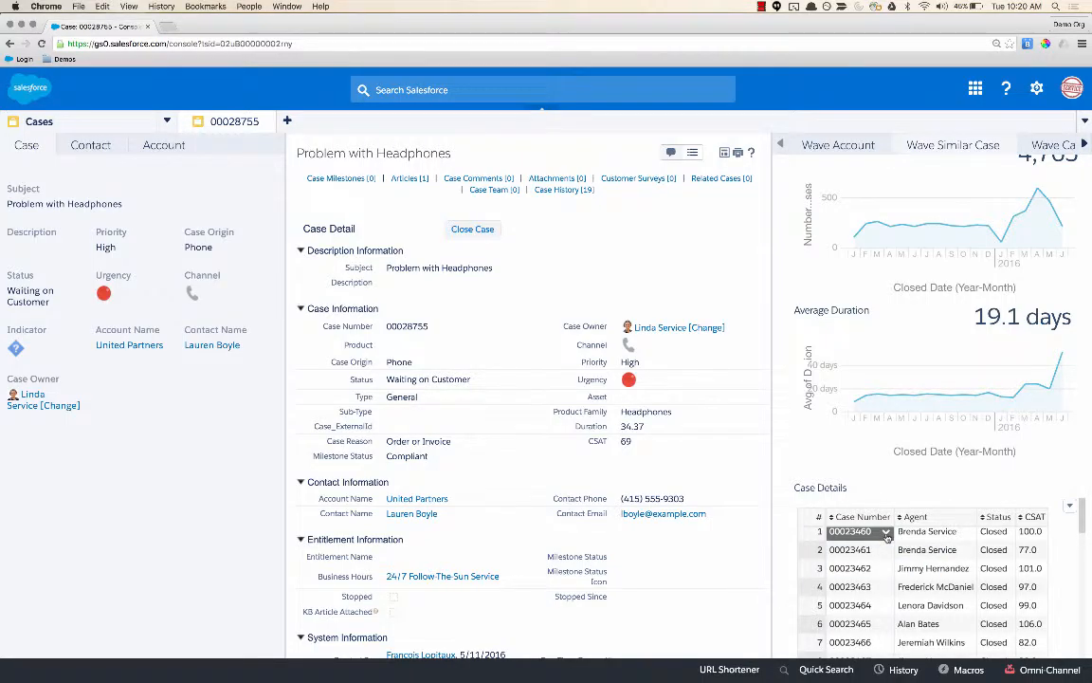
left_click(887, 533)
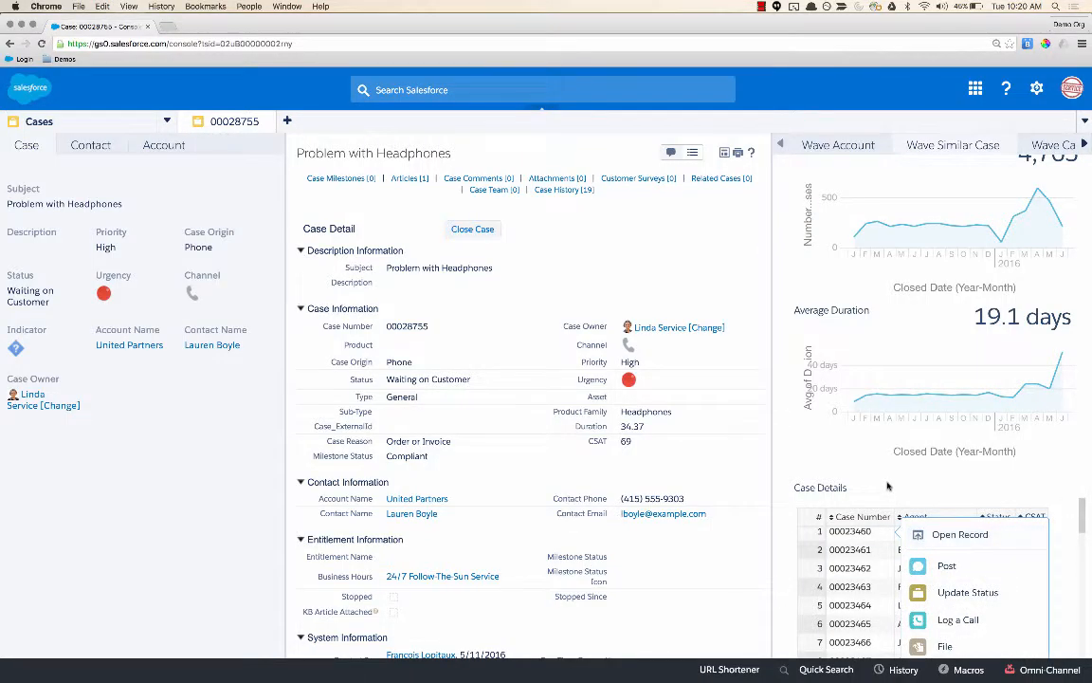
left_click(888, 486)
- Examine the Wave Case History dashboard, including duration by owner, duration in status versus average, and the status and owner change table
left_click(1052, 145)
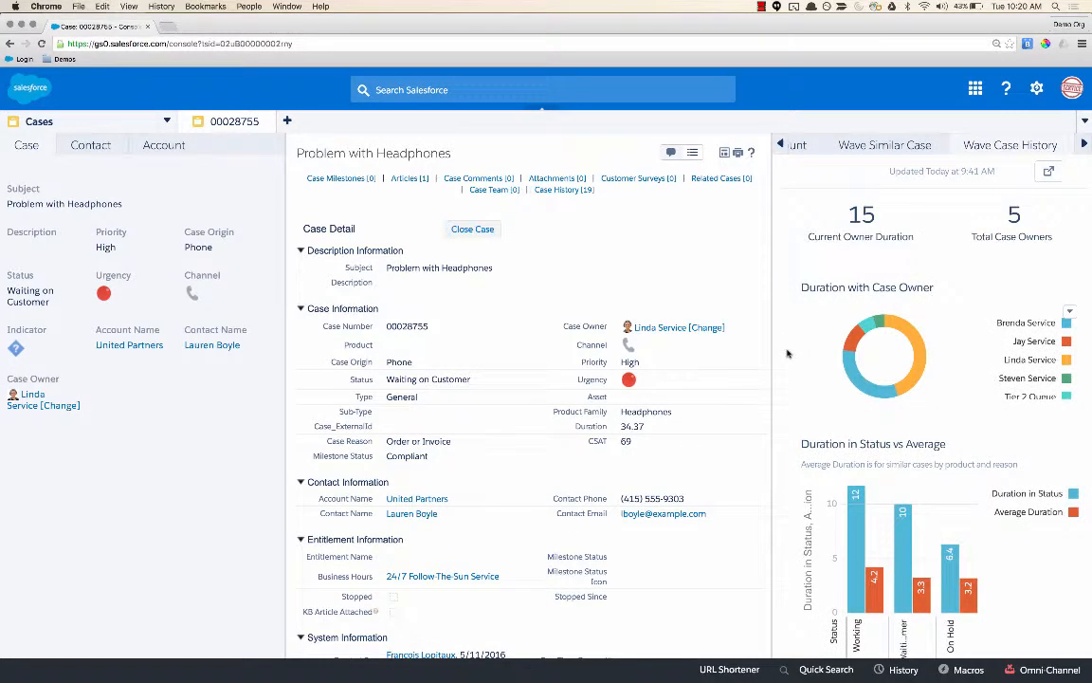
scroll(787, 354, "down", 3)
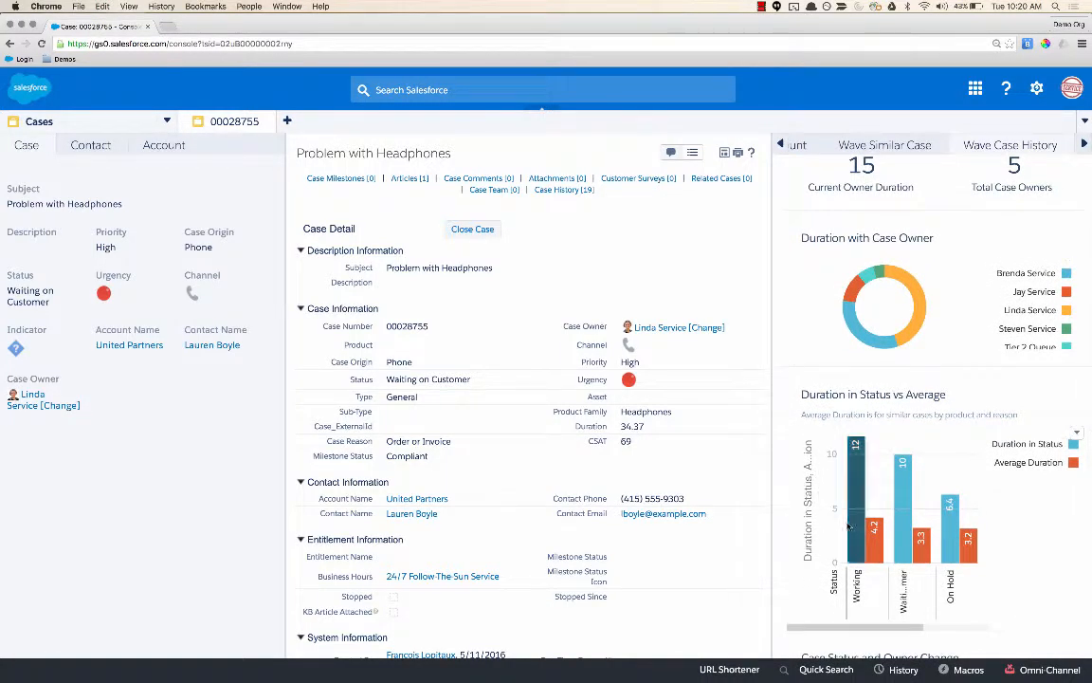
mouse_move(917, 546)
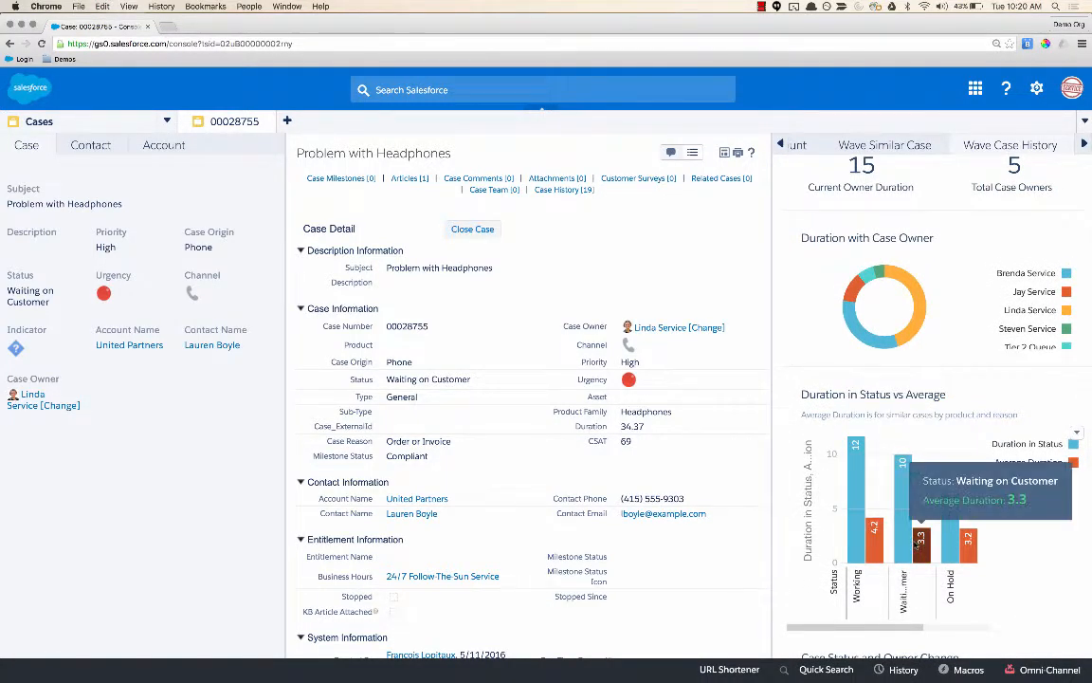
mouse_move(968, 553)
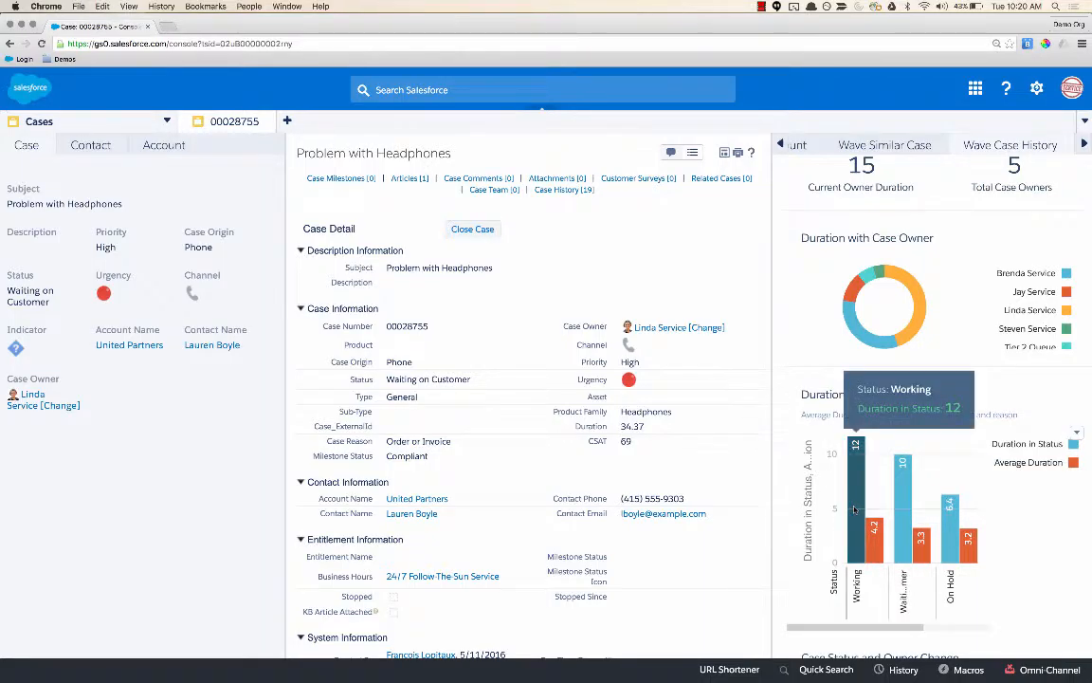
scroll(898, 517, "down", 3)
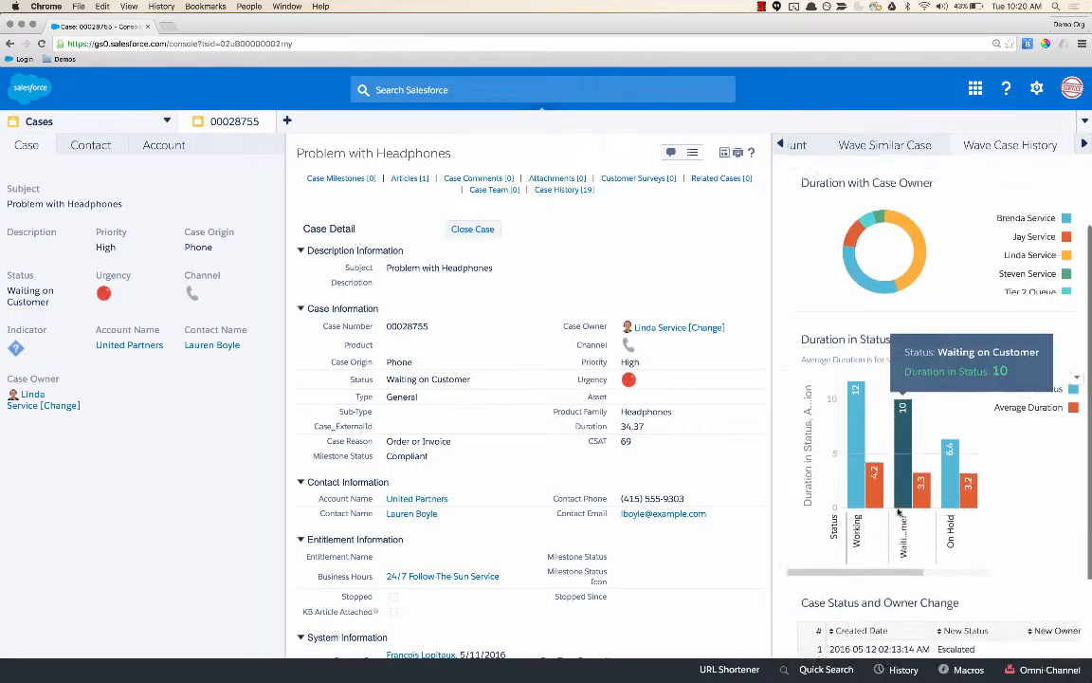
scroll(899, 512, "down", 2)
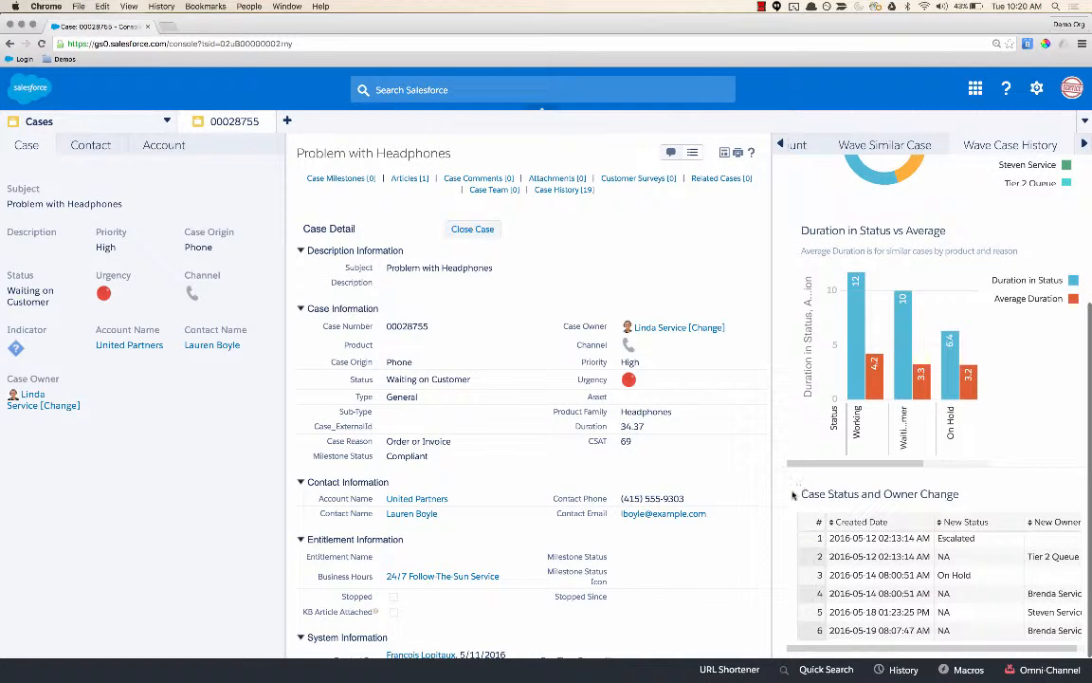
scroll(850, 565, "up", 1)
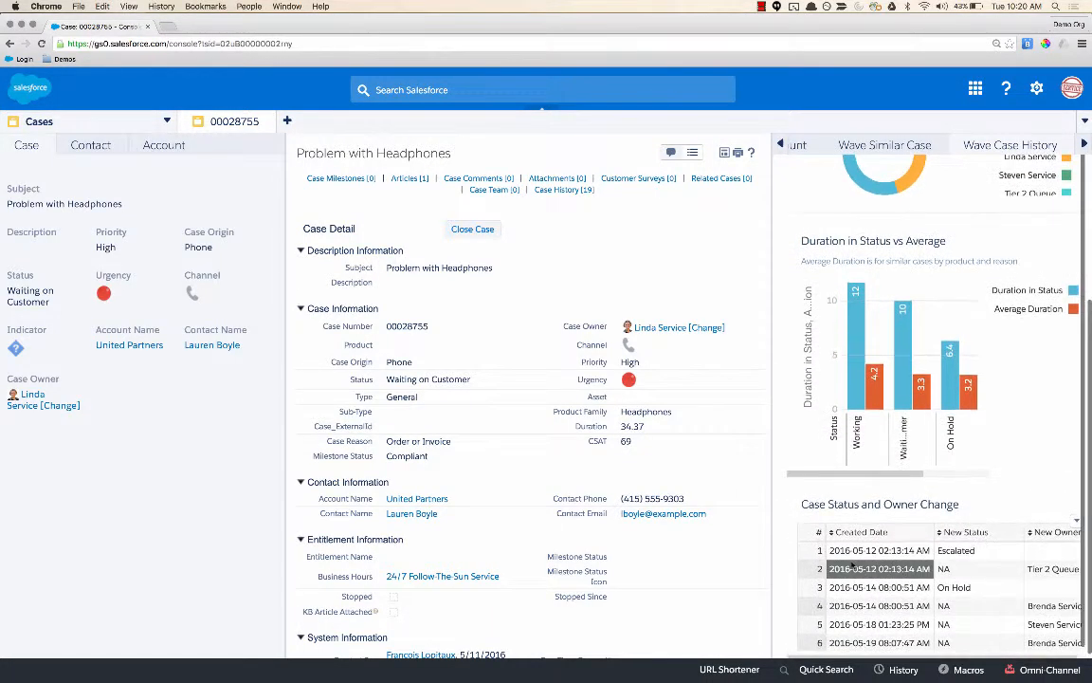
scroll(791, 552, "down", 5)
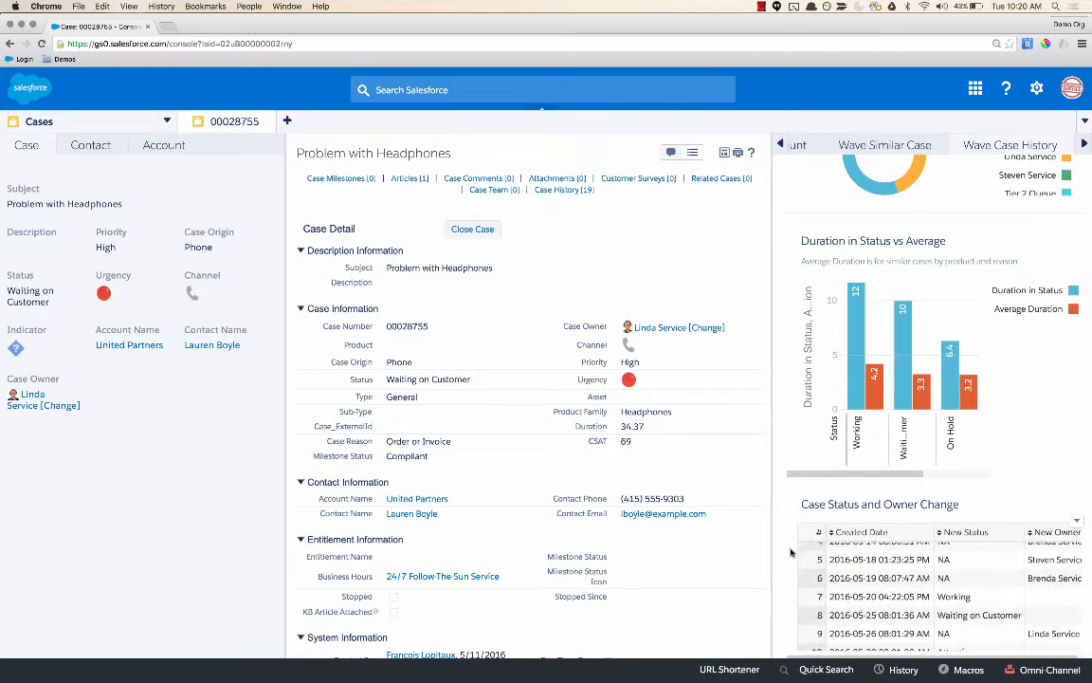
scroll(788, 549, "up", 3)
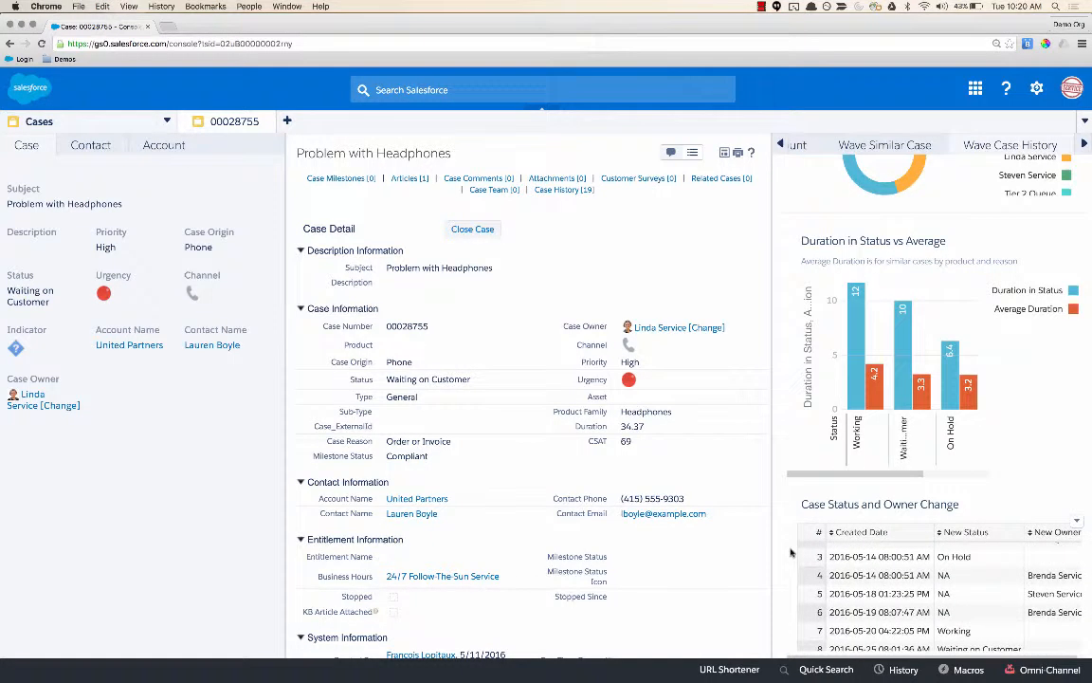
scroll(795, 432, "up", 5)
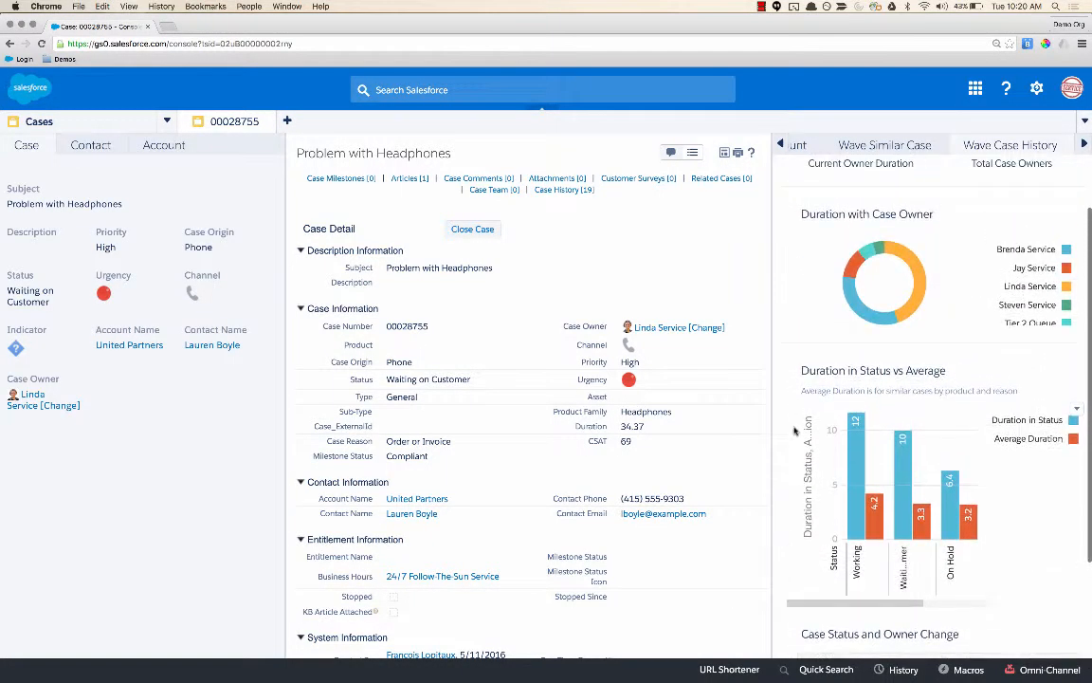
- Filter the Wave Account dashboard by the Headphones product family and review its CSAT trend and helping agents
left_click(803, 146)
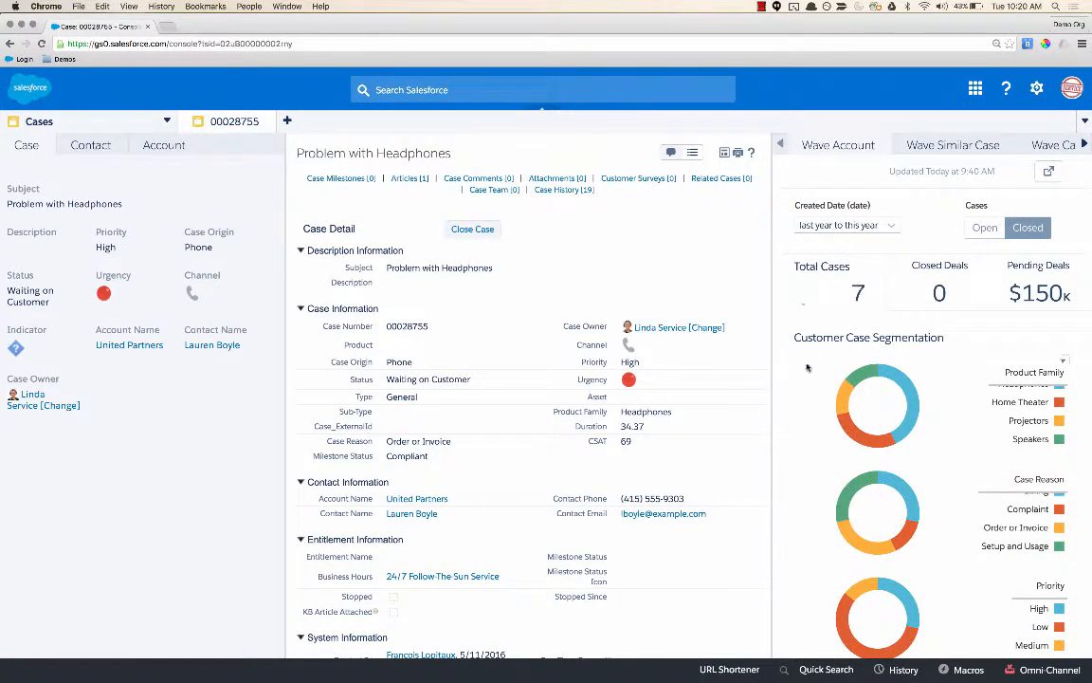
scroll(807, 367, "down", 1)
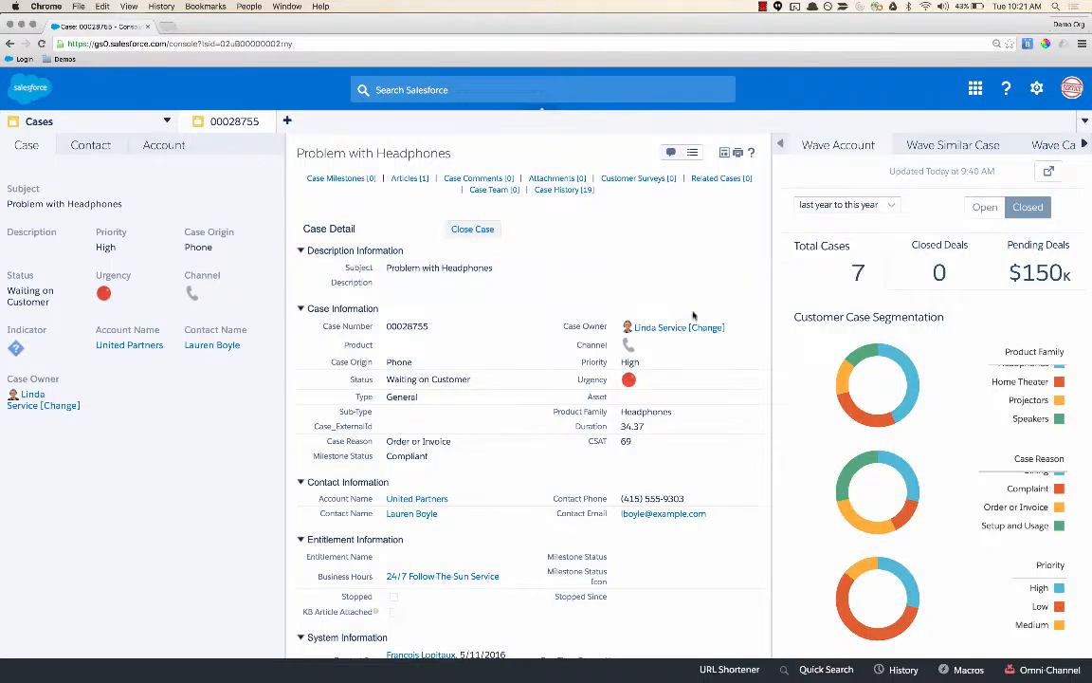
mouse_move(909, 370)
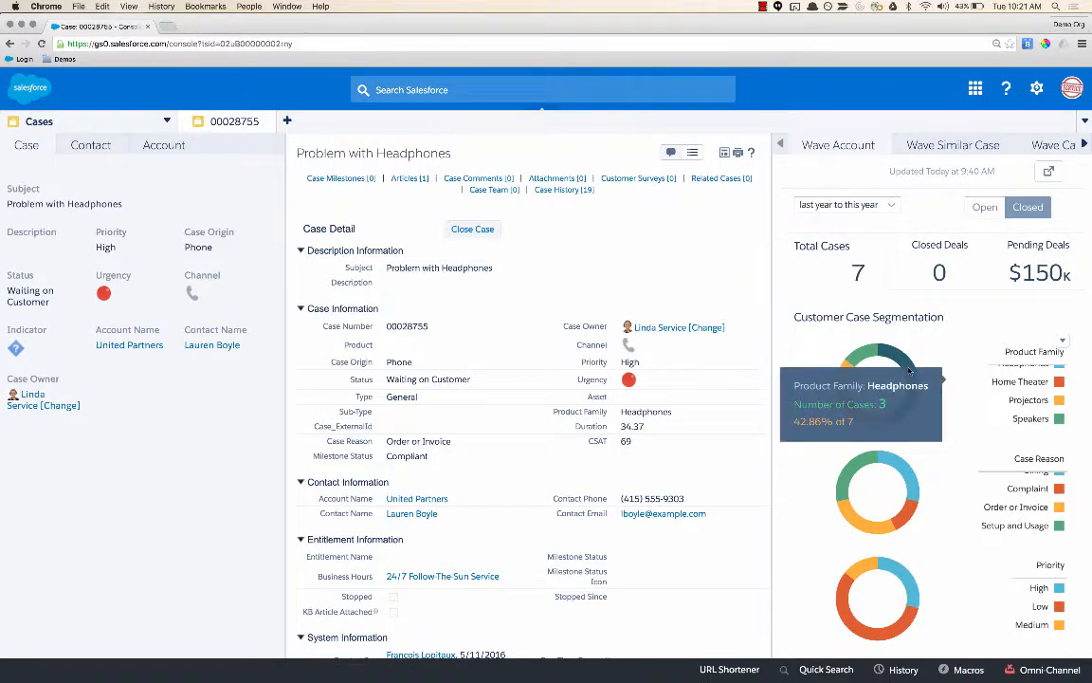
left_click(910, 370)
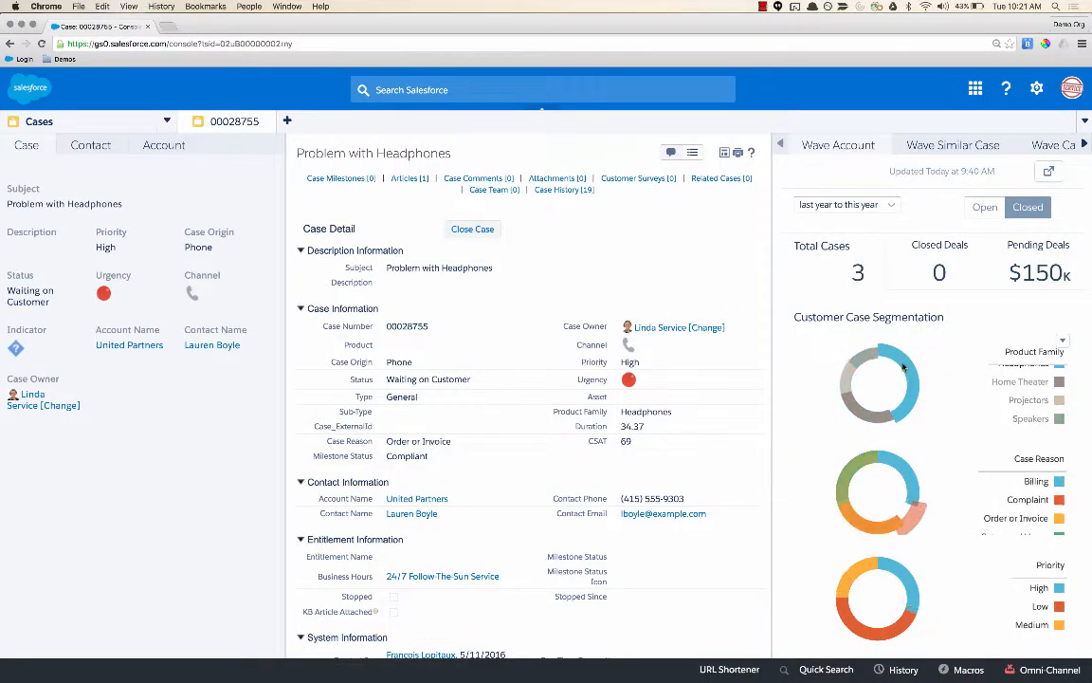
scroll(791, 382, "down", 2)
scroll(792, 383, "down", 3)
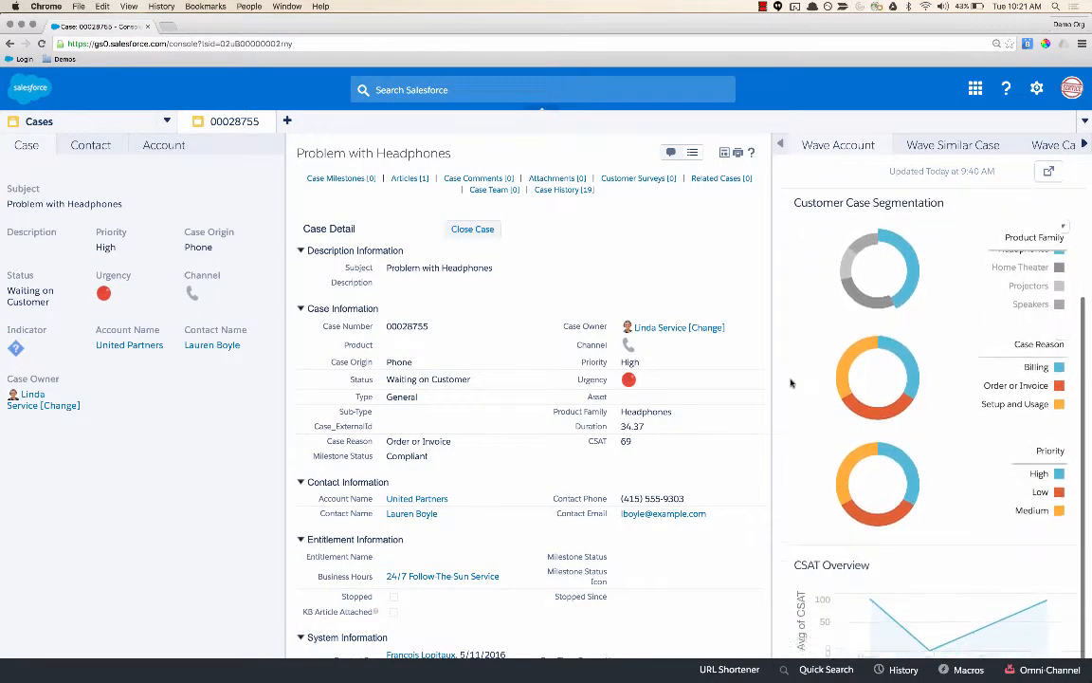
scroll(781, 437, "down", 4)
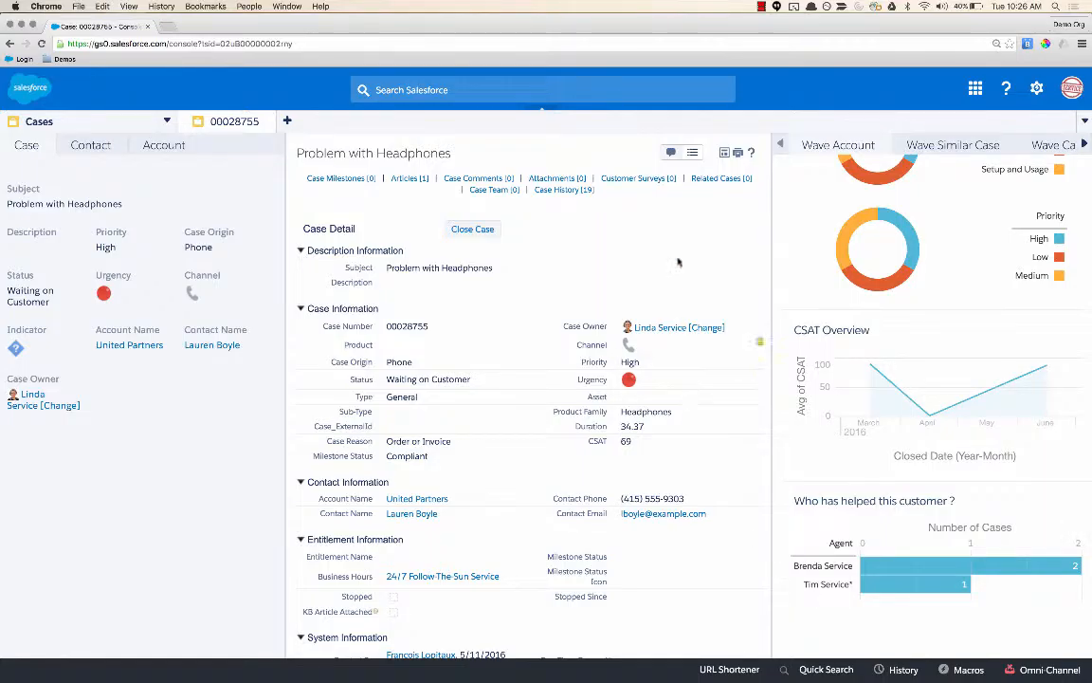
- Share a Salesforce Only post in the case feed asking whether new headphone product cases are increasing and requesting the top helping agent's guidance
left_click(670, 151)
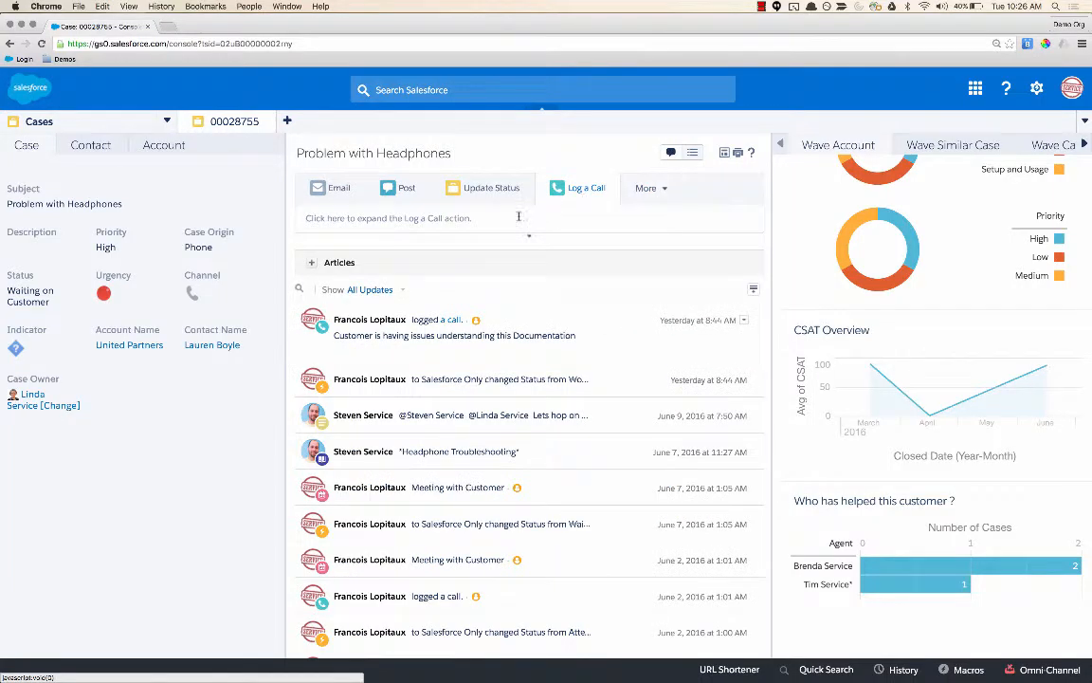
left_click(397, 192)
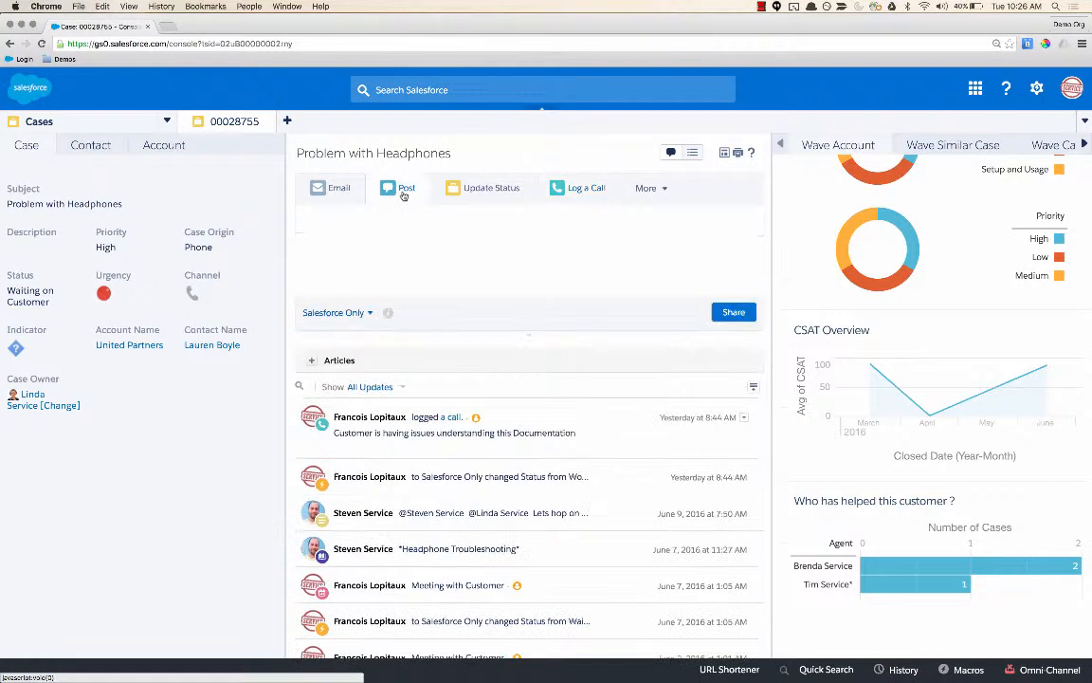
type("Hey guys, are we having a recent increase in number of cases related to our new headphone product? Would love to benefit from Dylan's guidance on the topic")
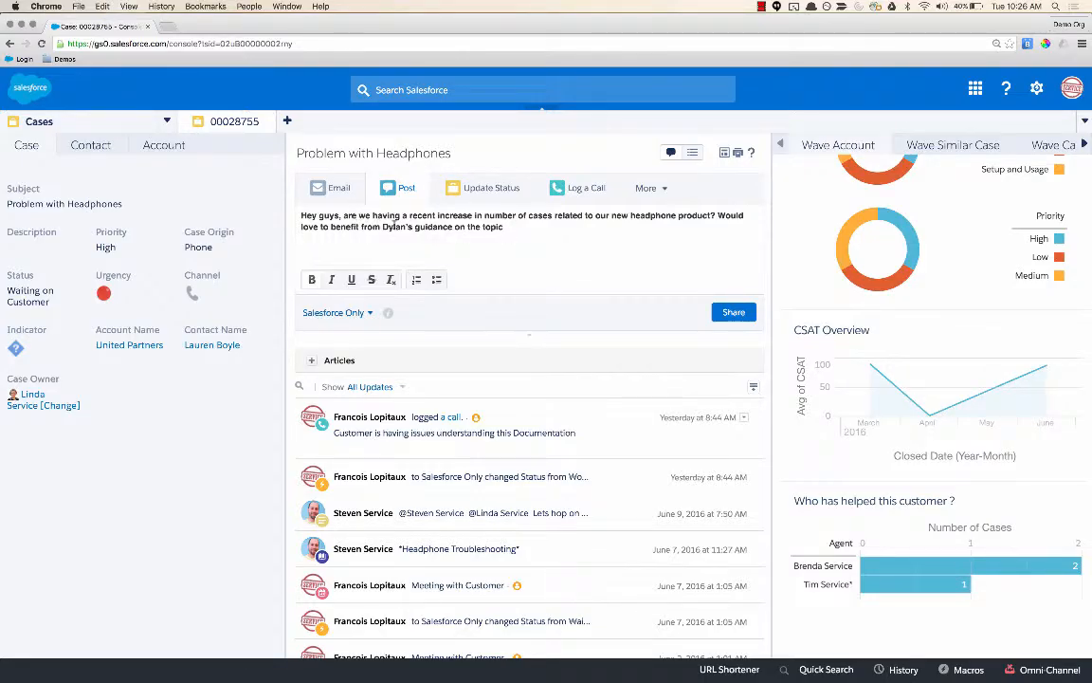
double_click(397, 227)
type("Brenda's")
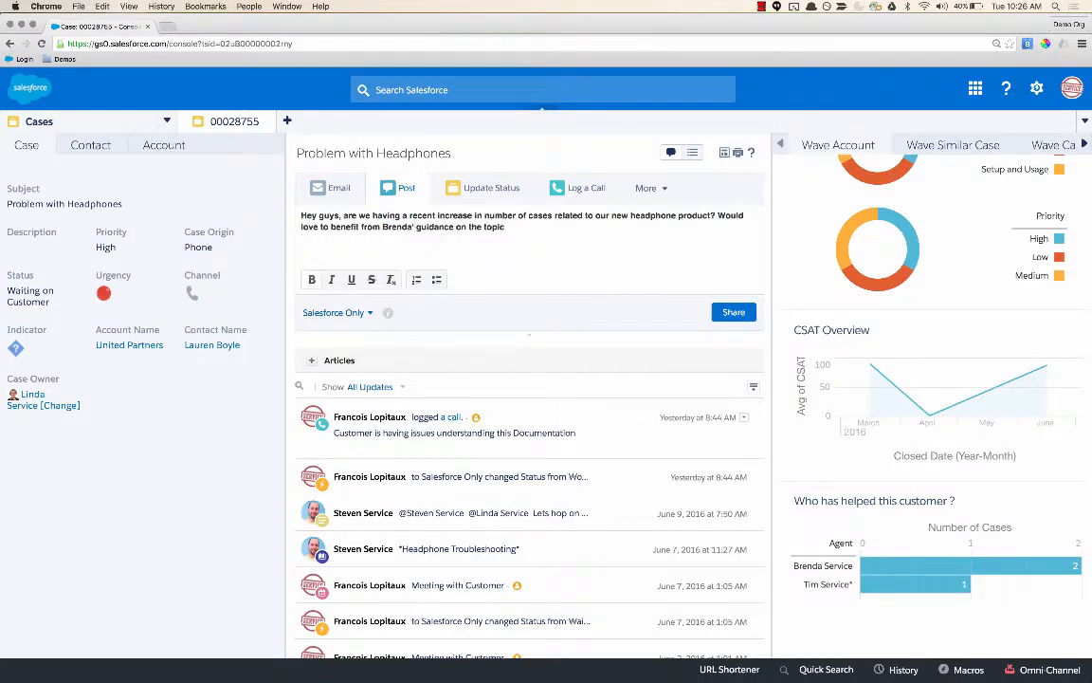
left_click(728, 314)
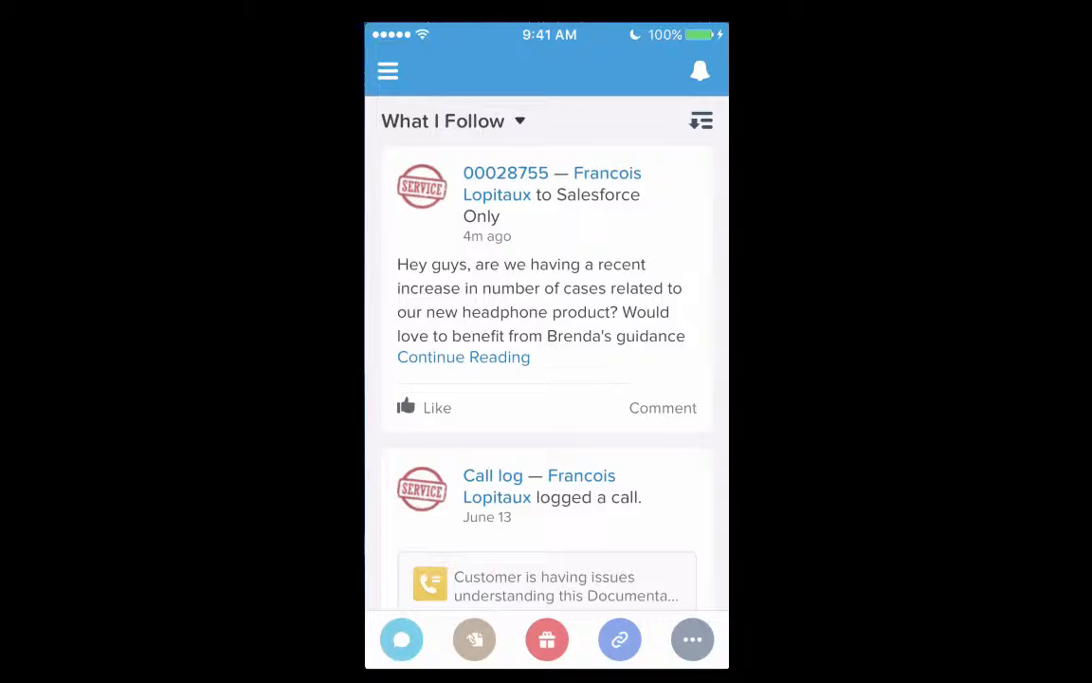
- Open the full headphone case post in the mobile What I Follow feed and switch to the Wave Analytics app
left_click(540, 312)
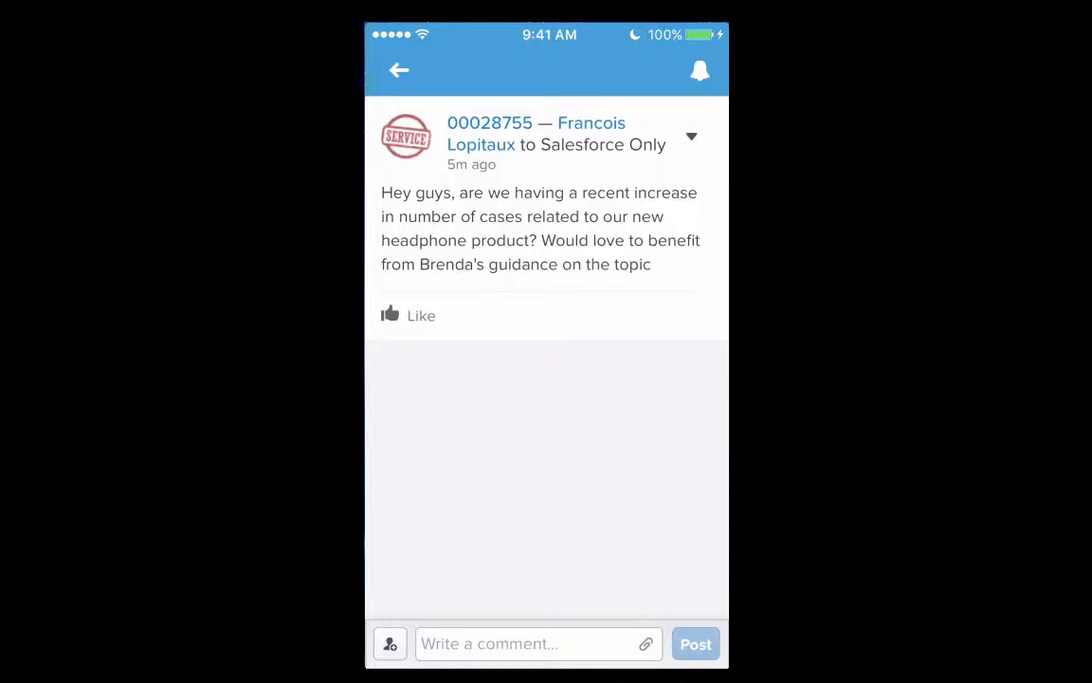
key("Home")
key("Home")
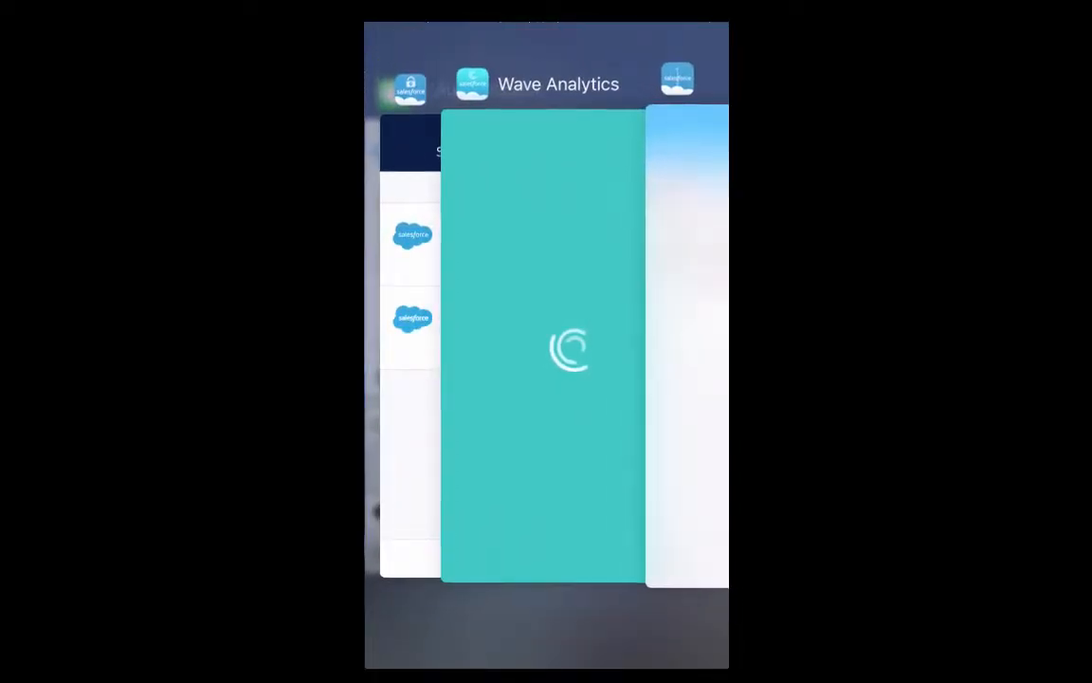
left_click(542, 346)
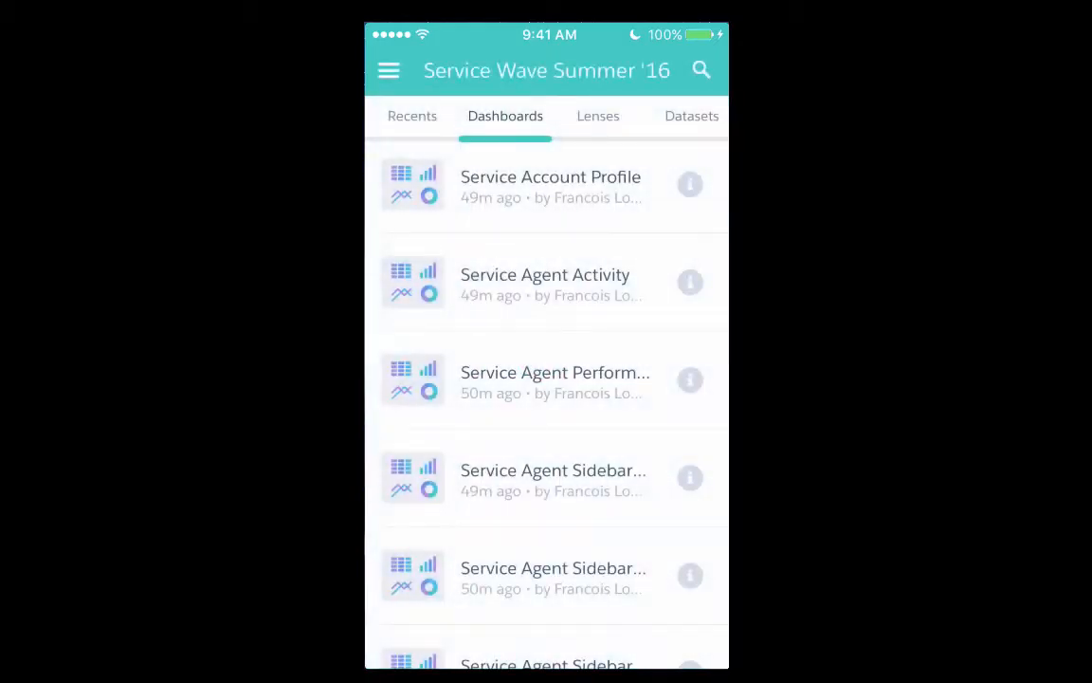
- Select the Service Wave Summer '16 app and open its Service Overview dashboard
left_click(389, 71)
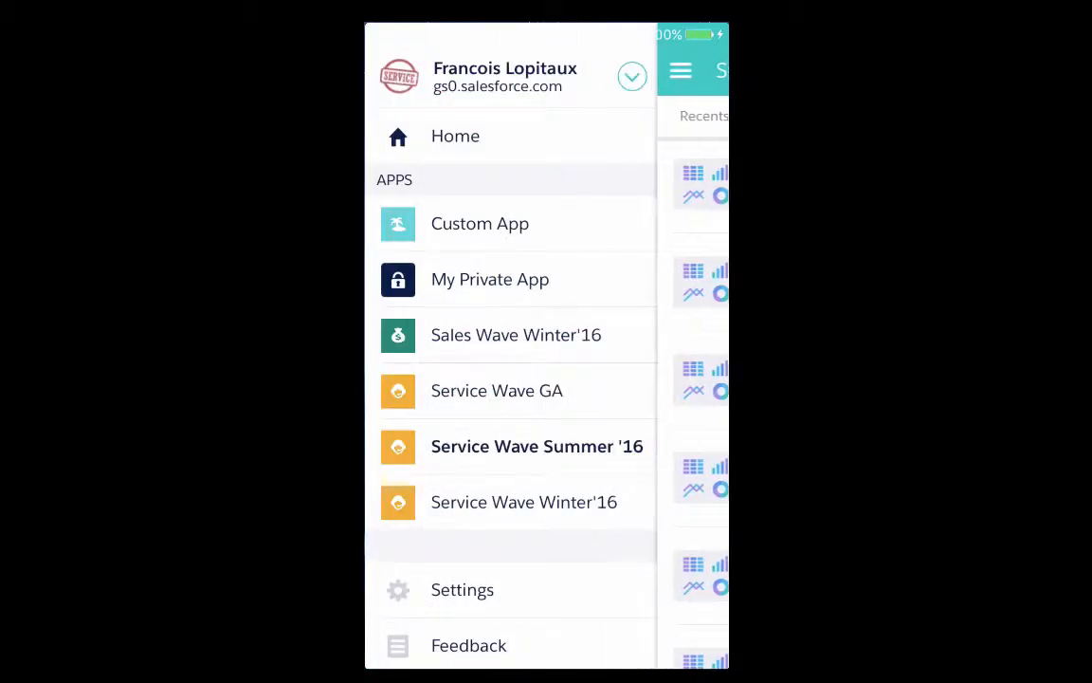
left_click(537, 446)
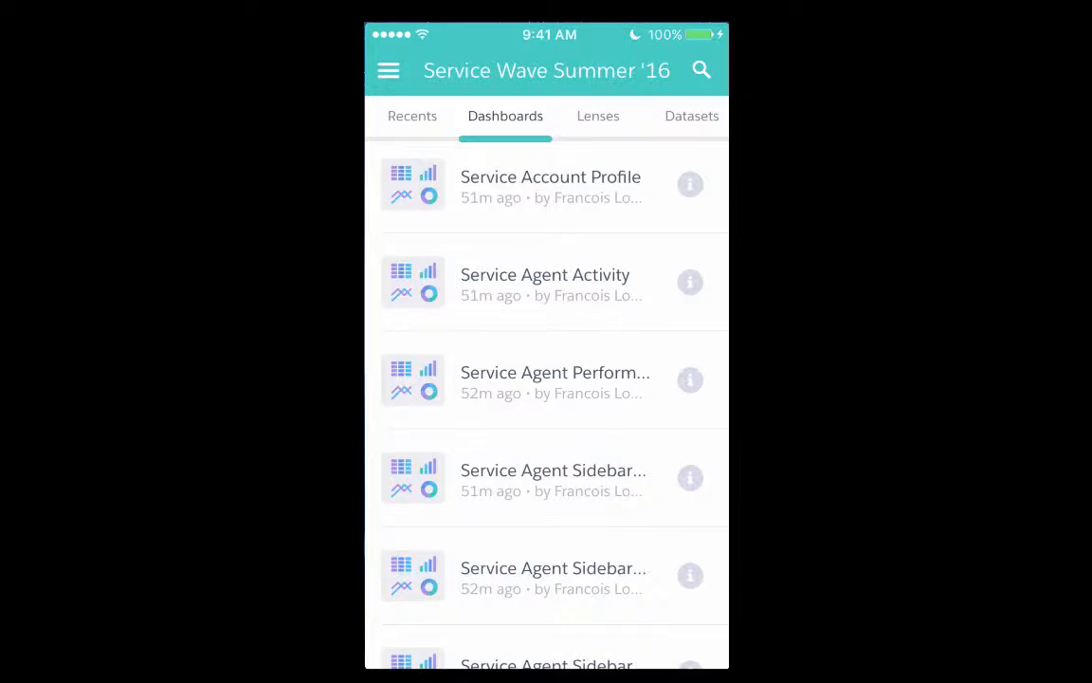
scroll(546, 398, "down", 15)
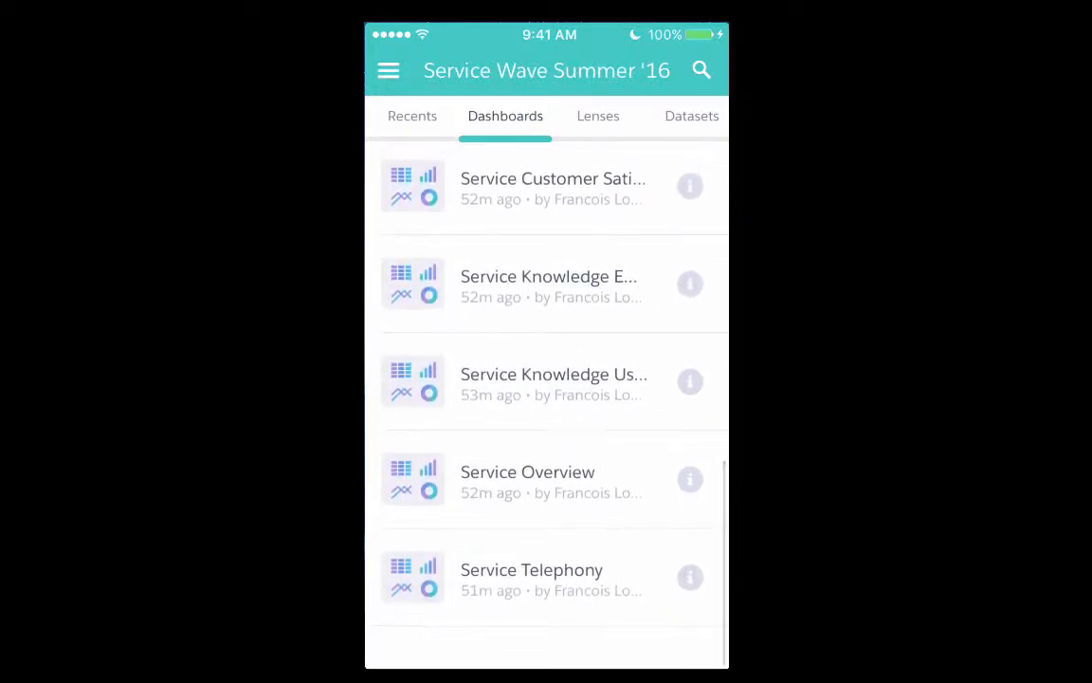
left_click(527, 479)
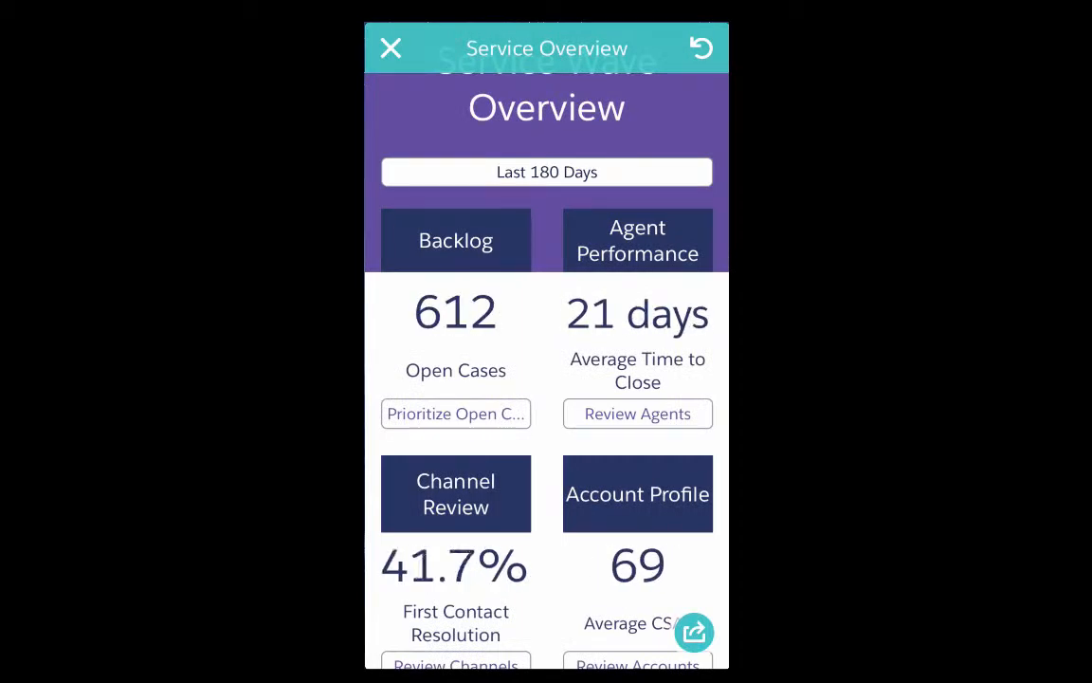
- Examine the Service Overview dashboard's backlog, agent performance, channel and account metrics and the further reviews it offers
scroll(546, 380, "down", 5)
scroll(546, 379, "up", 4)
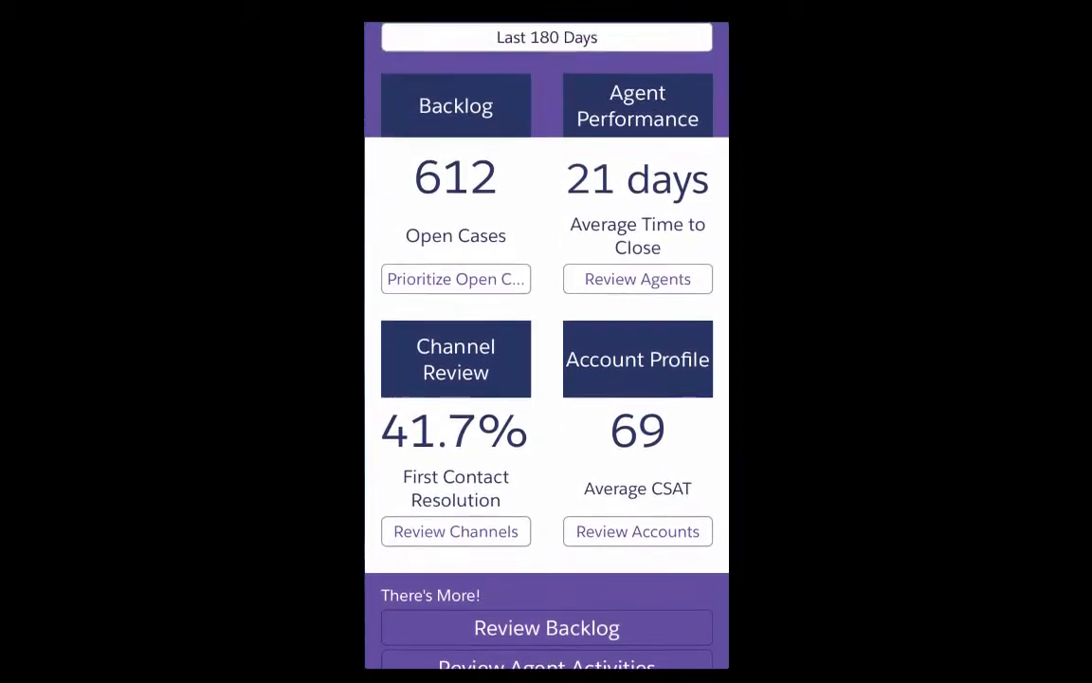
scroll(546, 379, "down", 5)
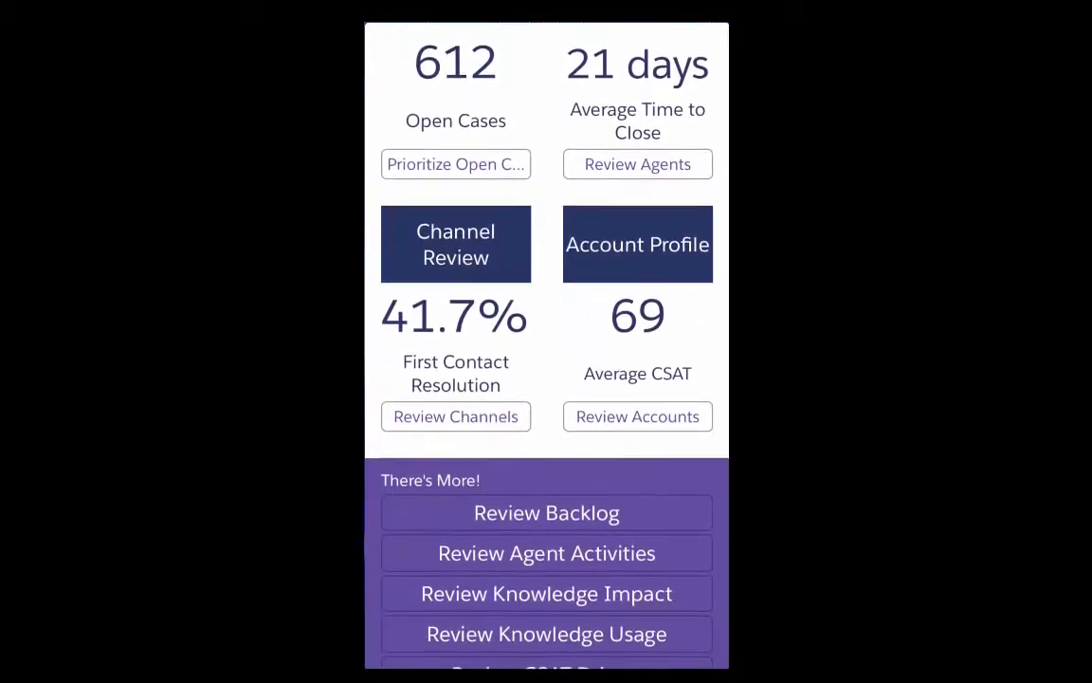
scroll(546, 379, "up", 3)
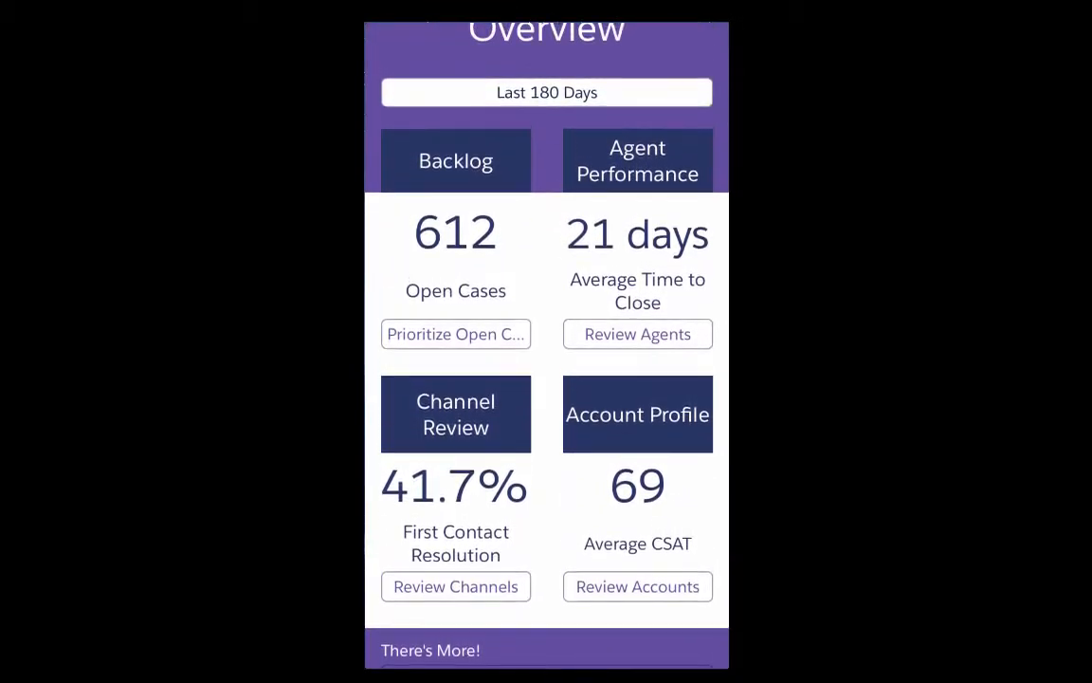